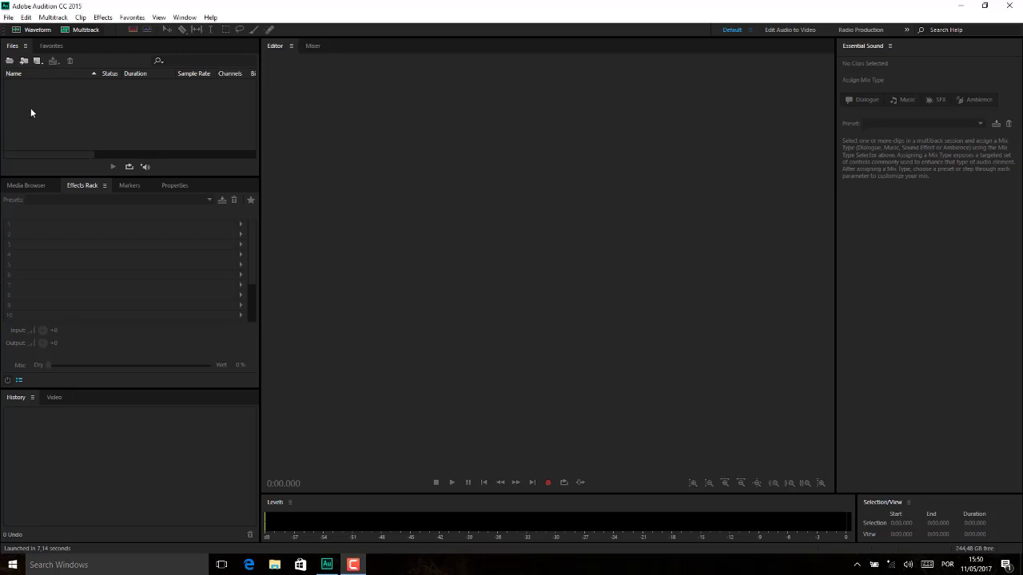
# - Open the audio file "Projota Ela Só Quer Paz" from the MJSICAS folder
pyautogui.doubleClick(30, 108)
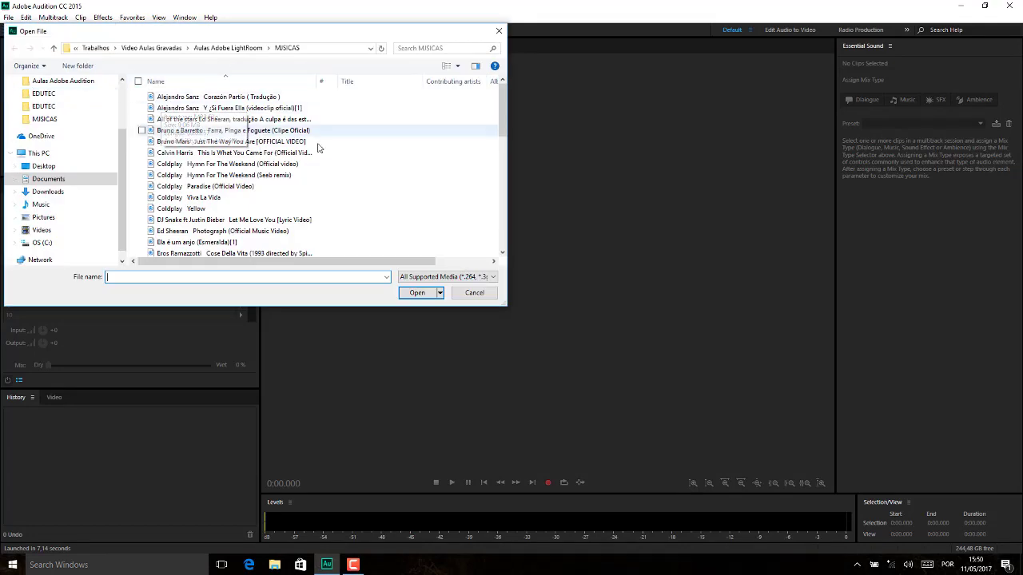
pyautogui.moveTo(501, 100); pyautogui.dragTo(529, 199)
pyautogui.click(252, 137)
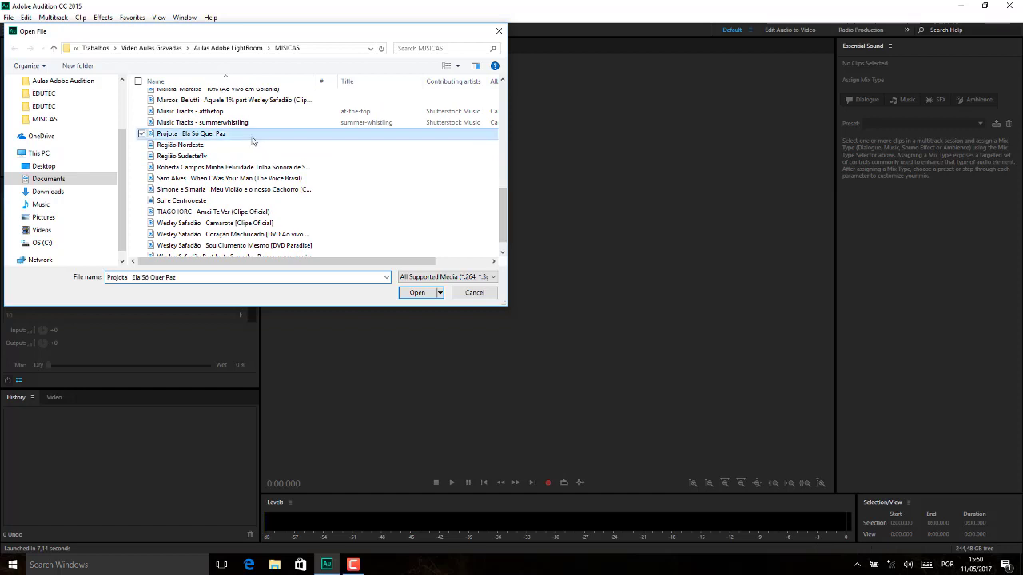
pyautogui.doubleClick(251, 136)
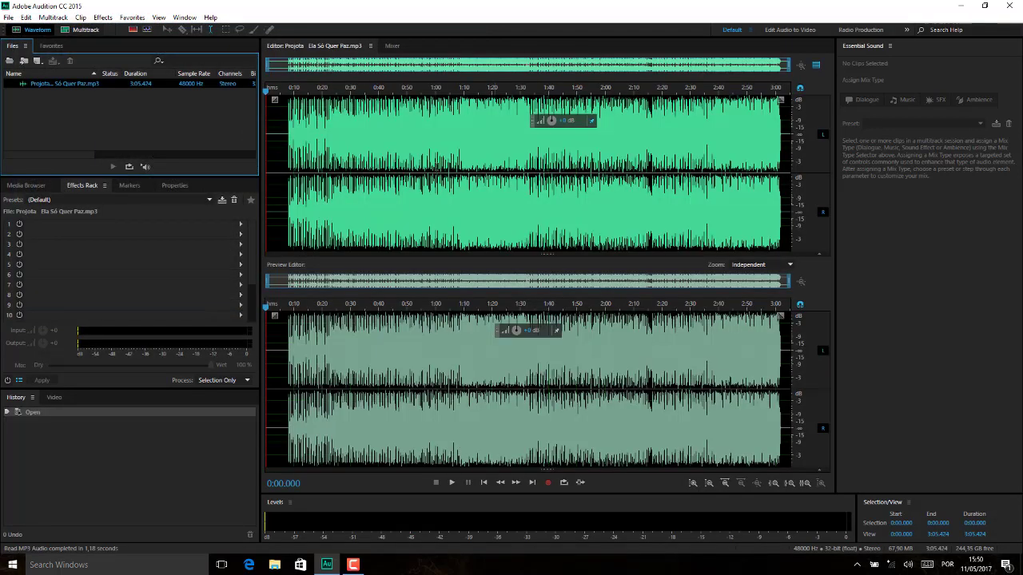
# - Play the song from about 0:07.9, lower the speaker volume to 30, and stop playback
pyautogui.click(288, 214)
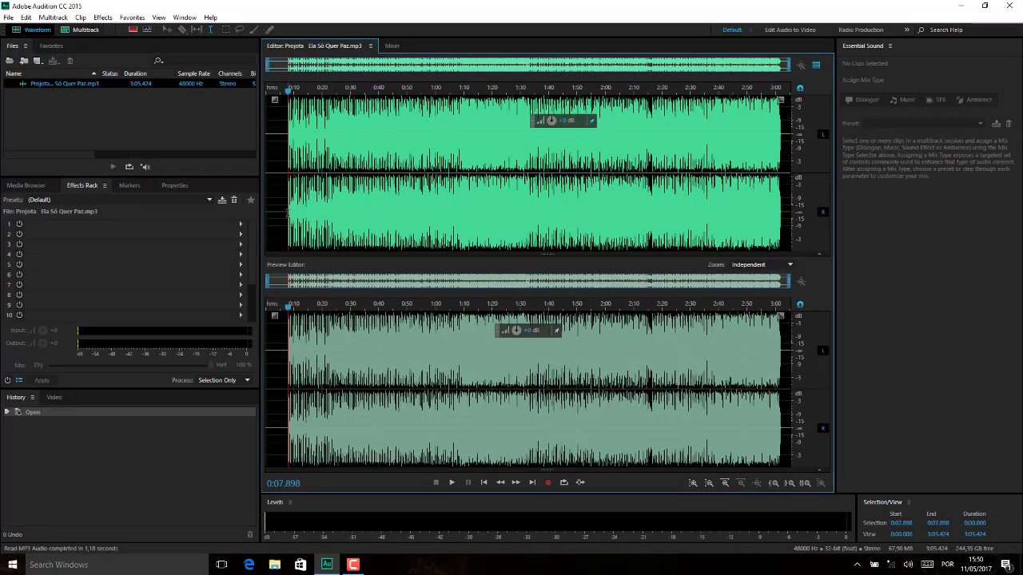
pyautogui.press('space')
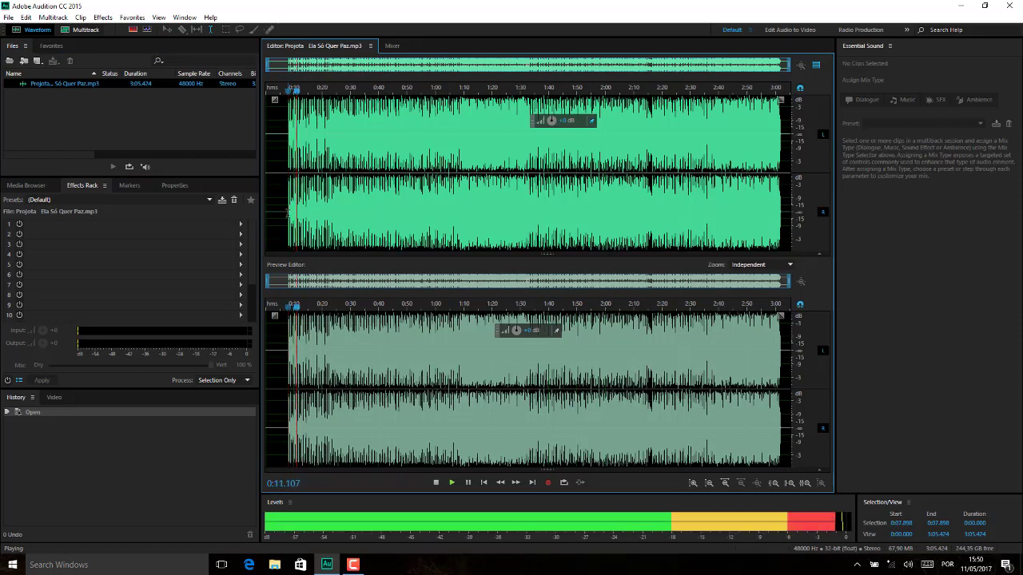
pyautogui.click(909, 565)
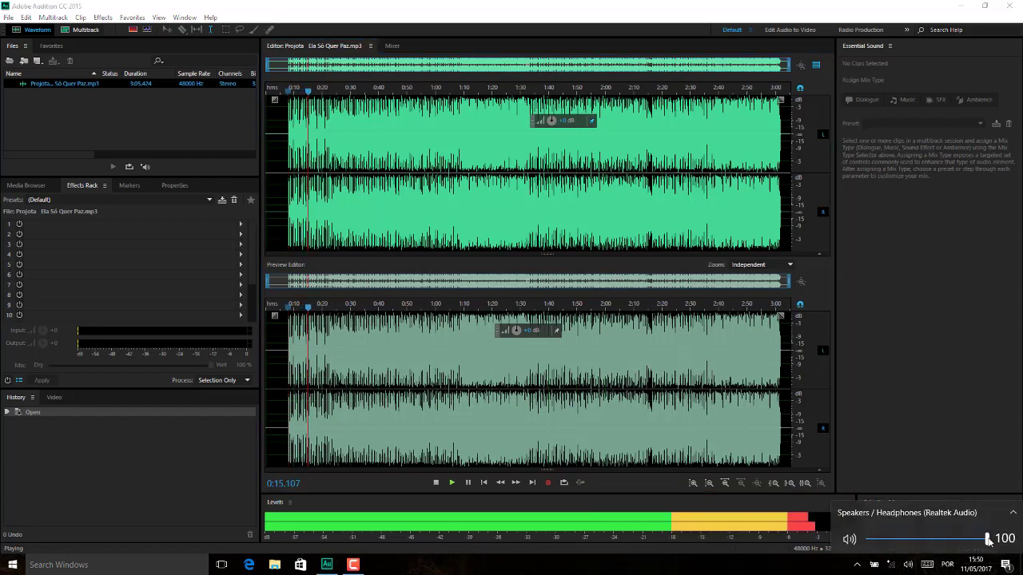
pyautogui.moveTo(986, 540); pyautogui.dragTo(905, 543)
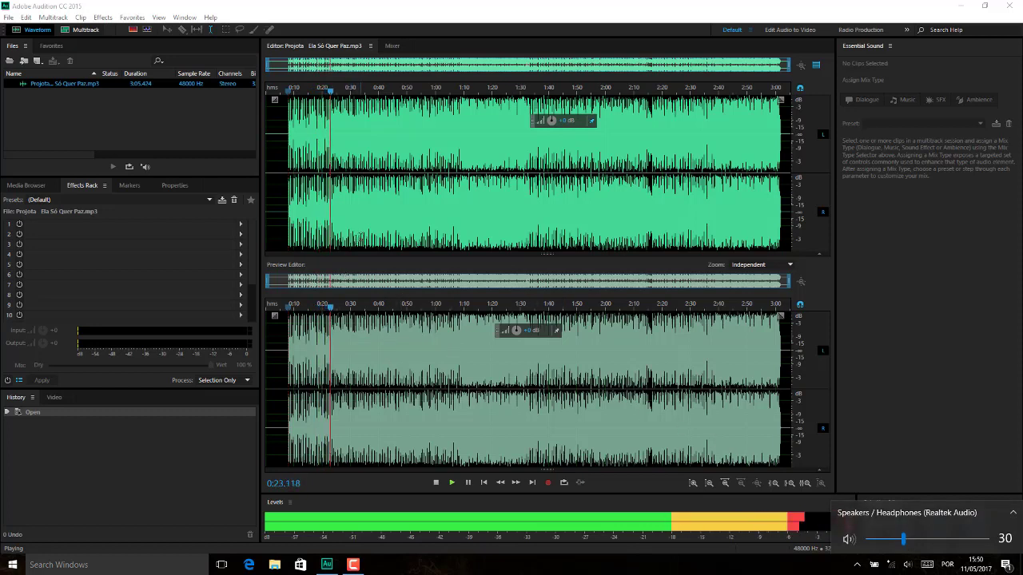
pyautogui.click(365, 204)
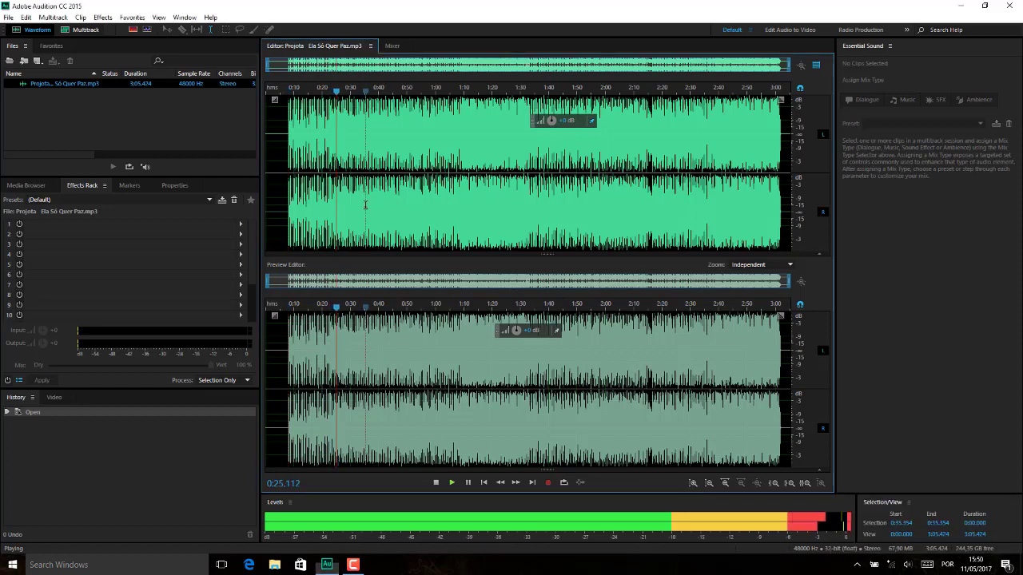
pyautogui.press('space')
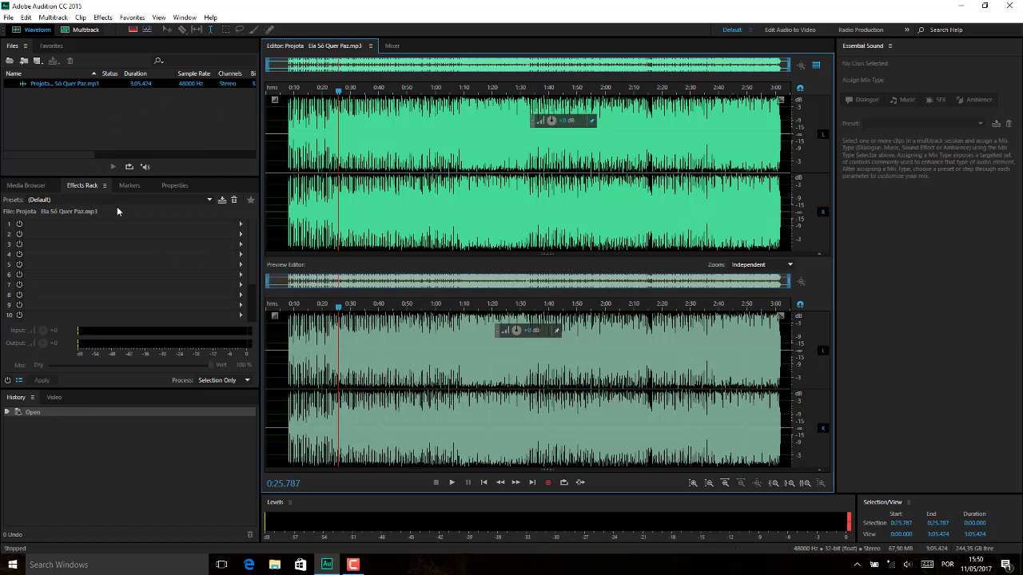
# - Apply the Guitar Delay preset in the Effects Rack and listen to the song from about 0:05.6 and from 0:30
pyautogui.click(206, 200)
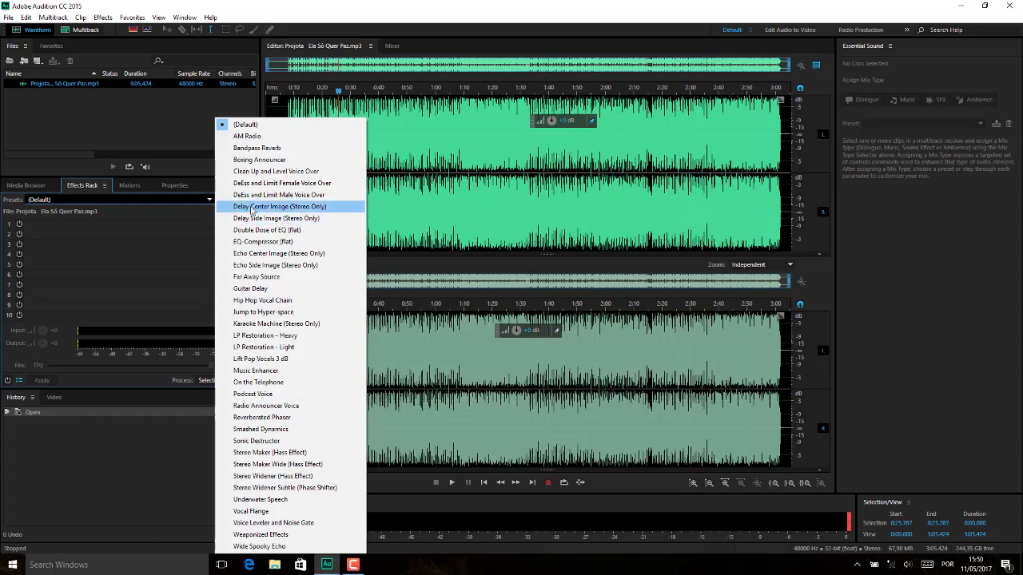
pyautogui.click(268, 289)
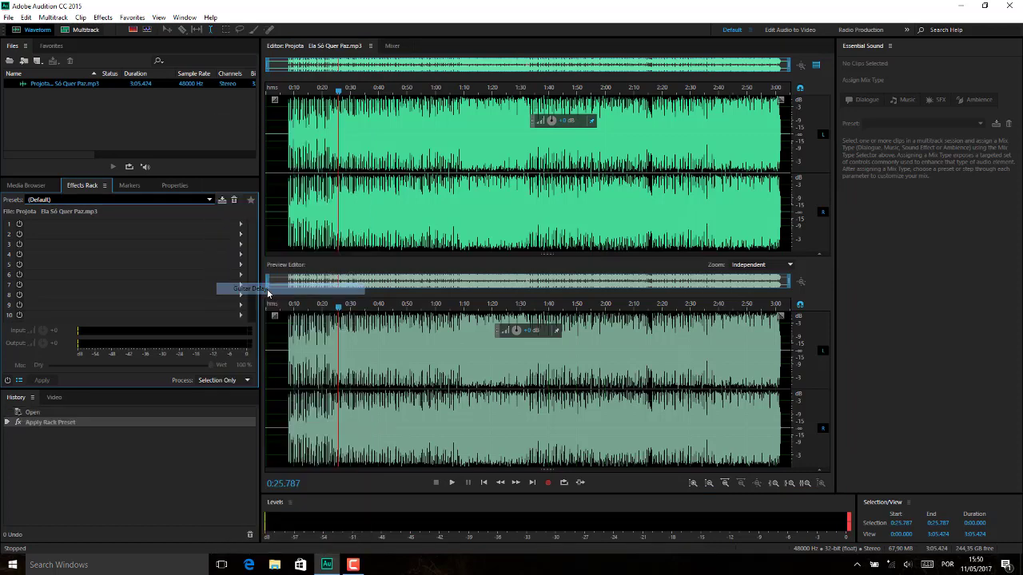
pyautogui.click(280, 224)
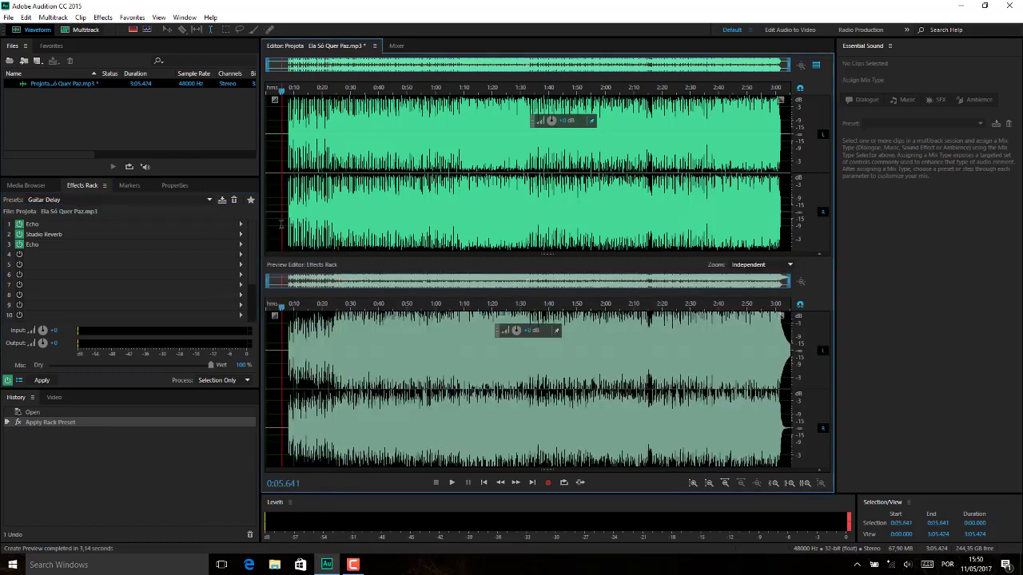
pyautogui.press('space')
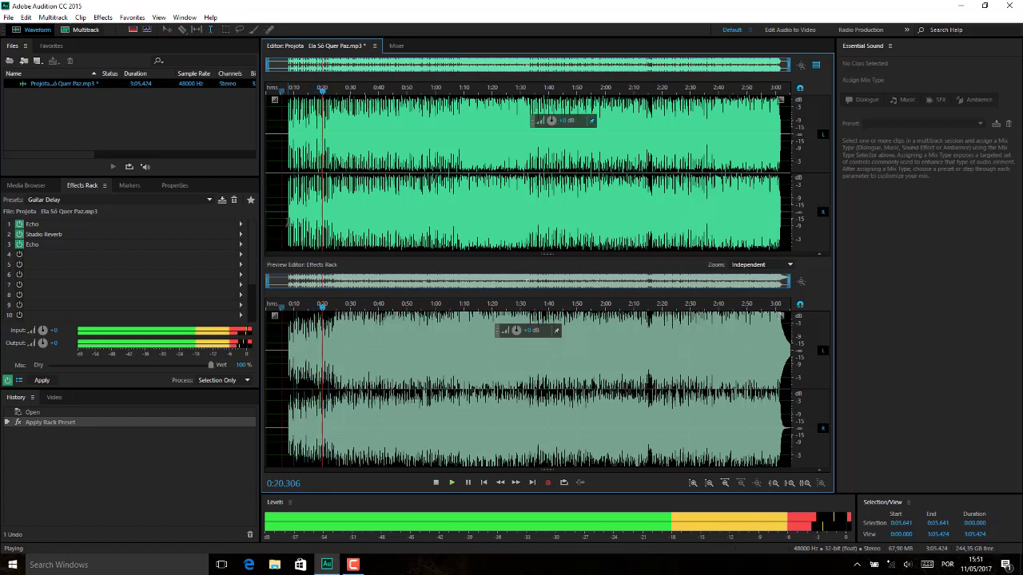
pyautogui.press('space')
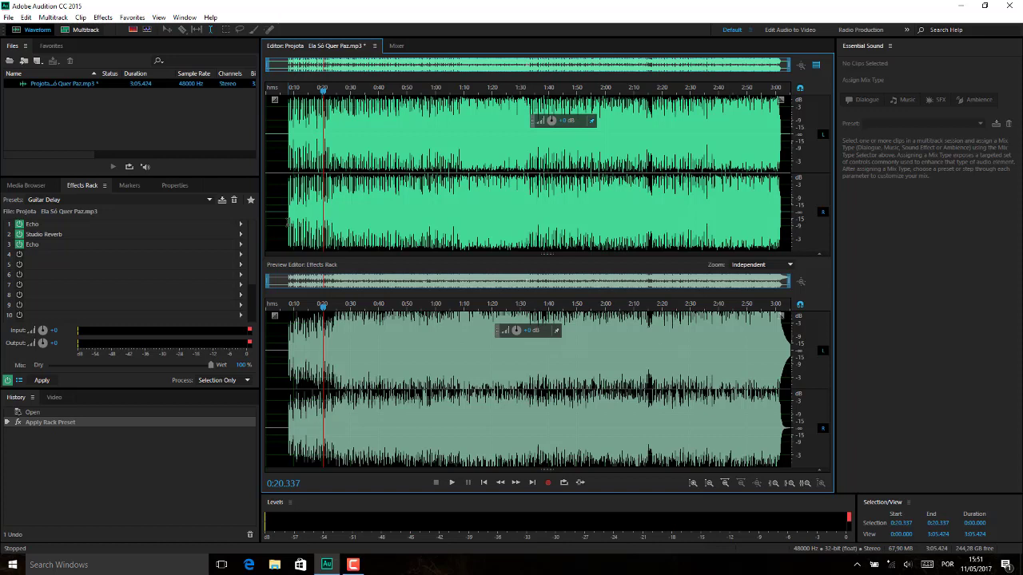
pyautogui.click(351, 219)
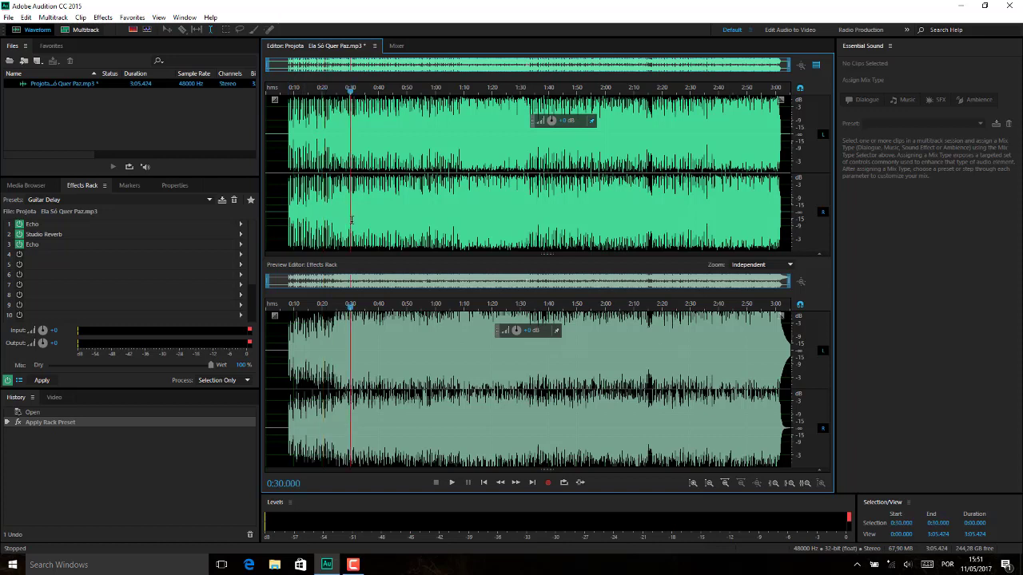
pyautogui.press('space')
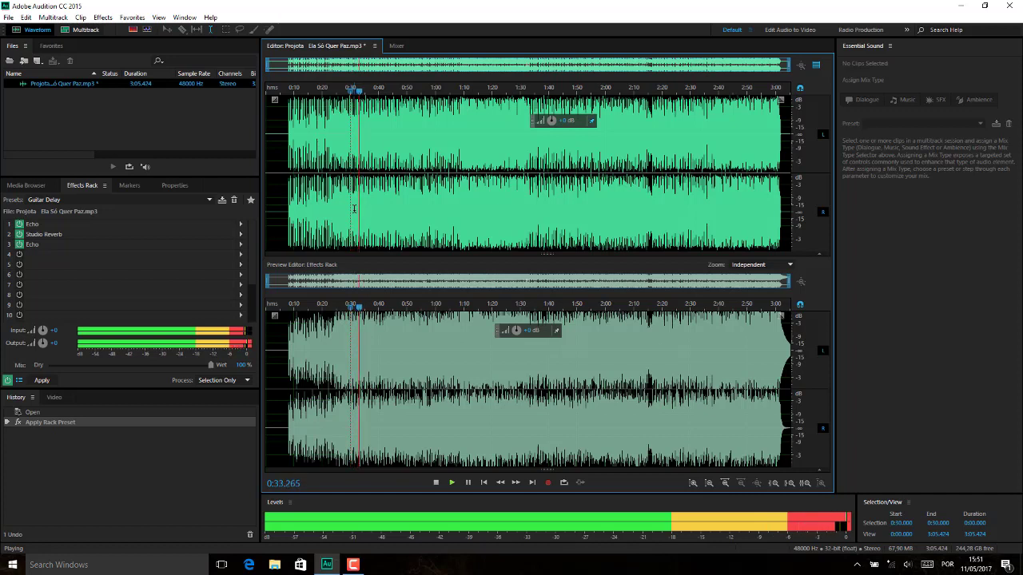
pyautogui.press('space')
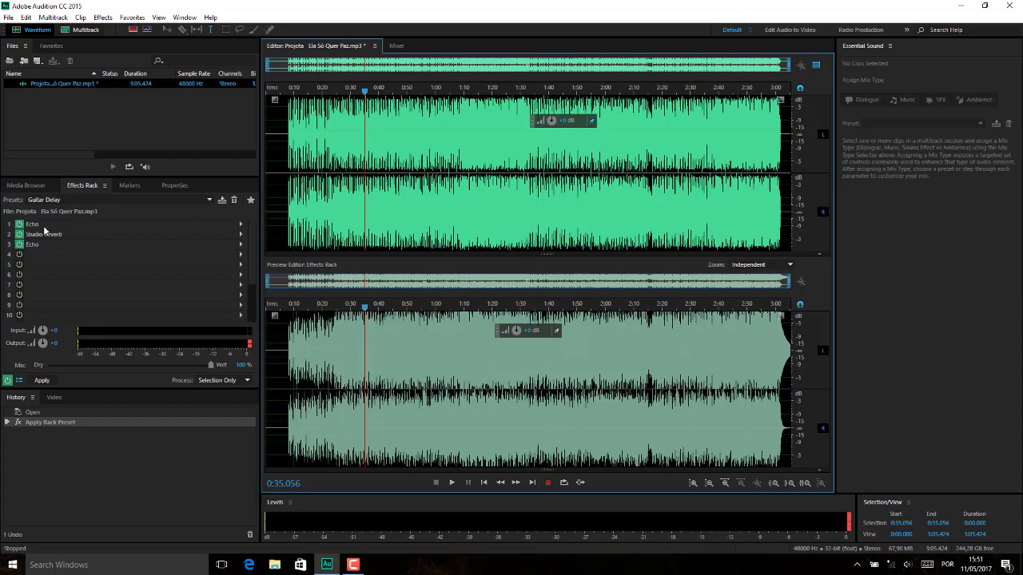
# - Open the Studio Reverb settings, play the song from about 0:26.5, and lower the speaker volume to 21
pyautogui.click(241, 235)
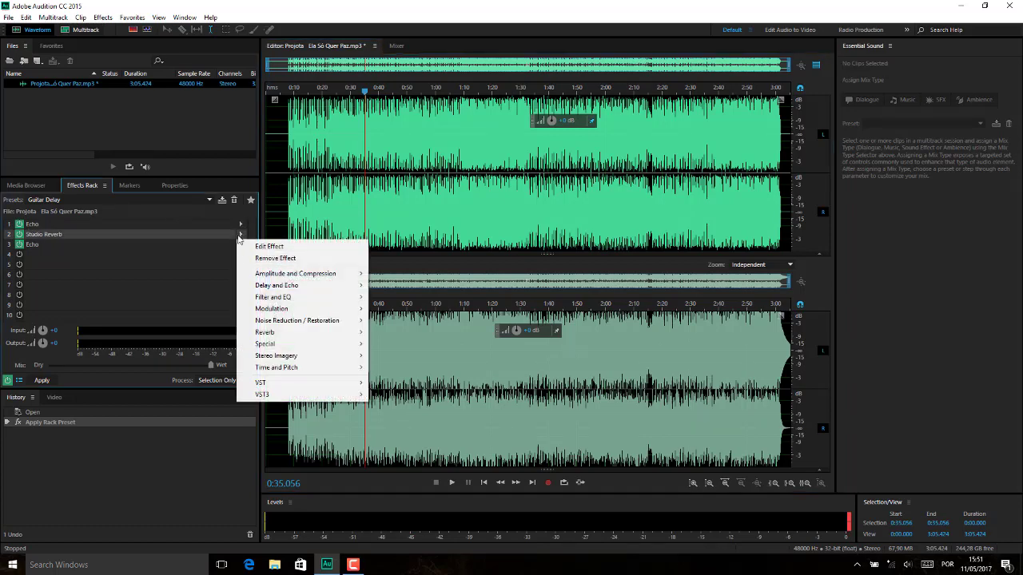
pyautogui.click(281, 248)
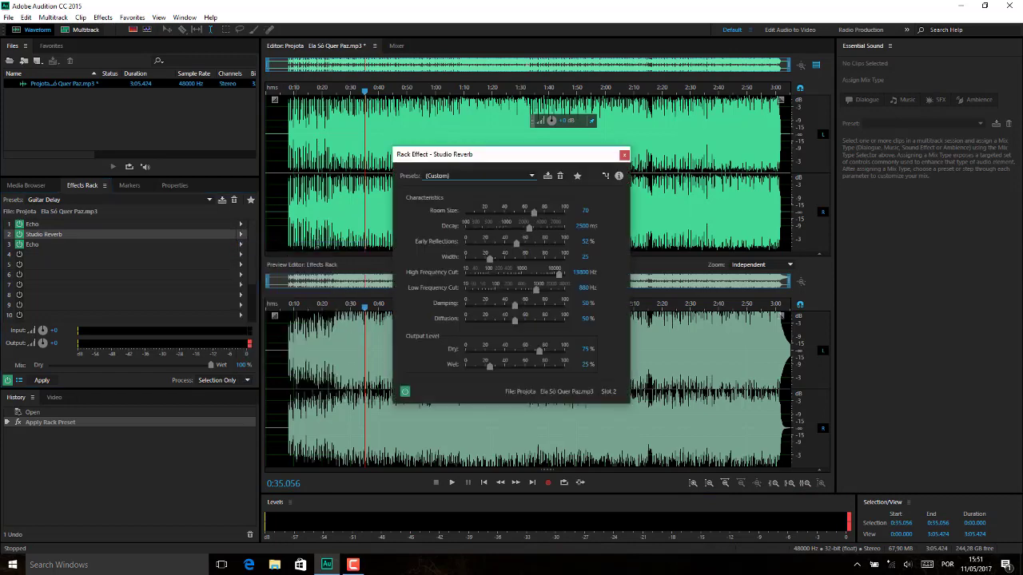
pyautogui.moveTo(481, 157); pyautogui.dragTo(481, 135)
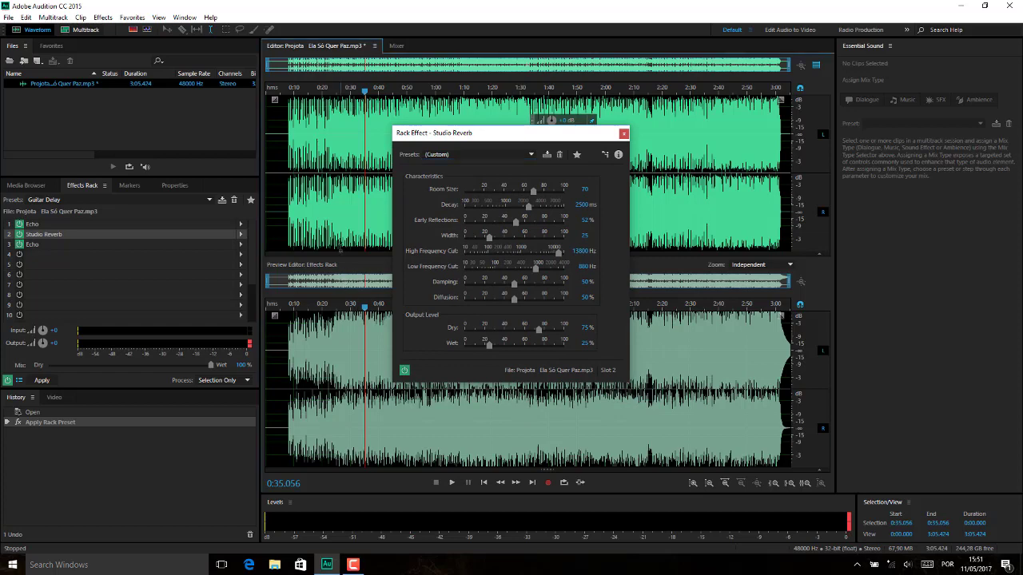
pyautogui.click(342, 327)
pyautogui.press('space')
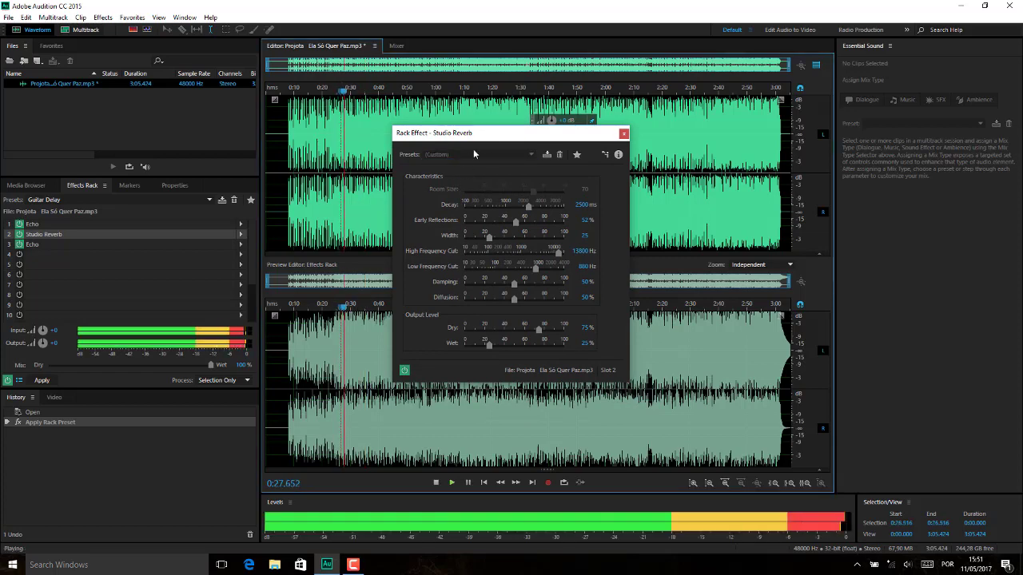
pyautogui.moveTo(475, 133); pyautogui.dragTo(688, 141)
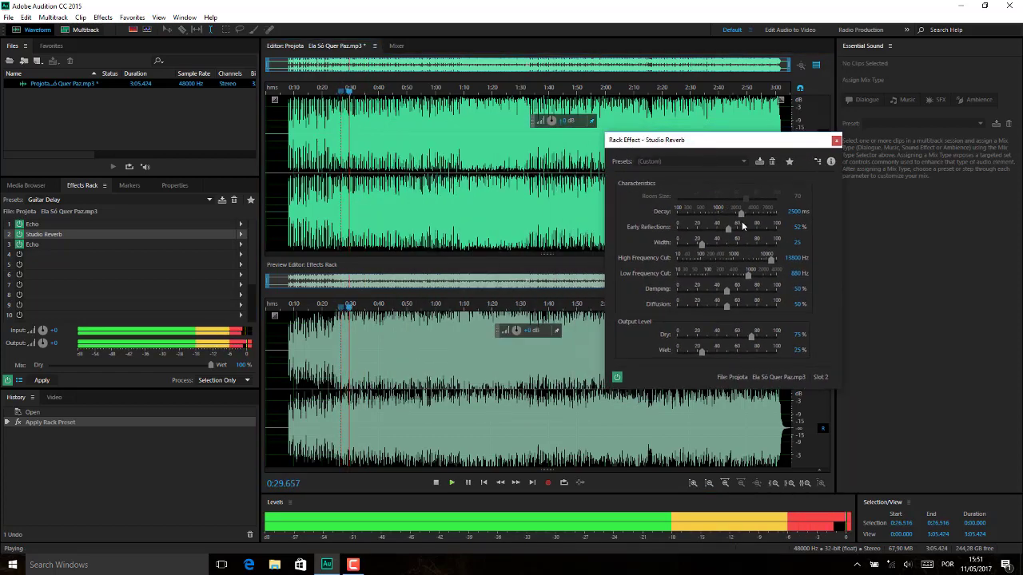
pyautogui.click(907, 565)
pyautogui.moveTo(903, 541); pyautogui.dragTo(893, 541)
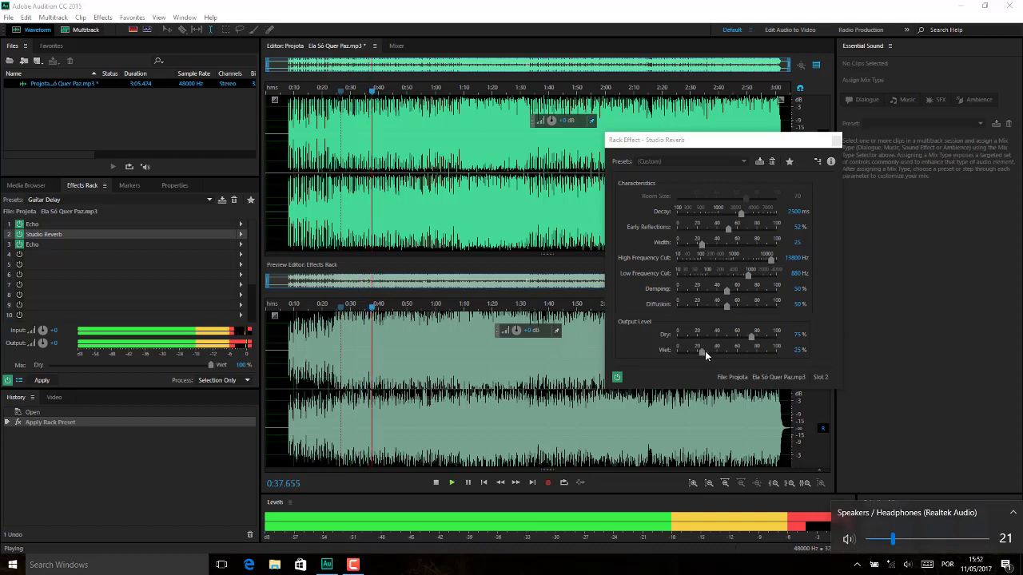
# - Set Studio Reverb to Wet 46.8%, Dry 88.4%, Low Frequency Cut 291 Hz and High Frequency Cut 6153 Hz, preview the sound, and close the settings
pyautogui.moveTo(704, 353); pyautogui.dragTo(766, 338)
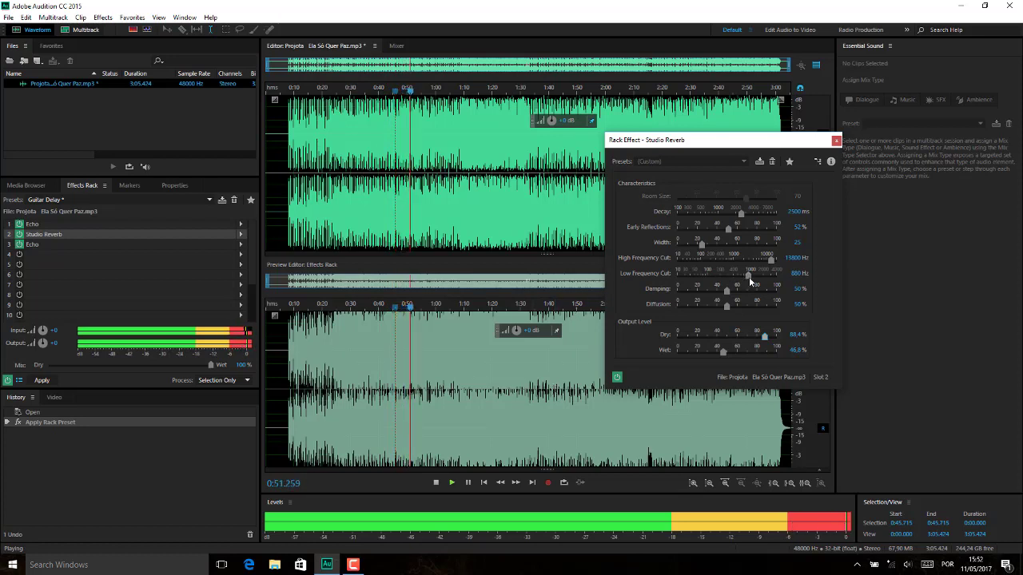
pyautogui.moveTo(749, 275)
pyautogui.mouseDown()
pyautogui.moveTo(728, 276)
pyautogui.moveTo(757, 258)
pyautogui.mouseUp()
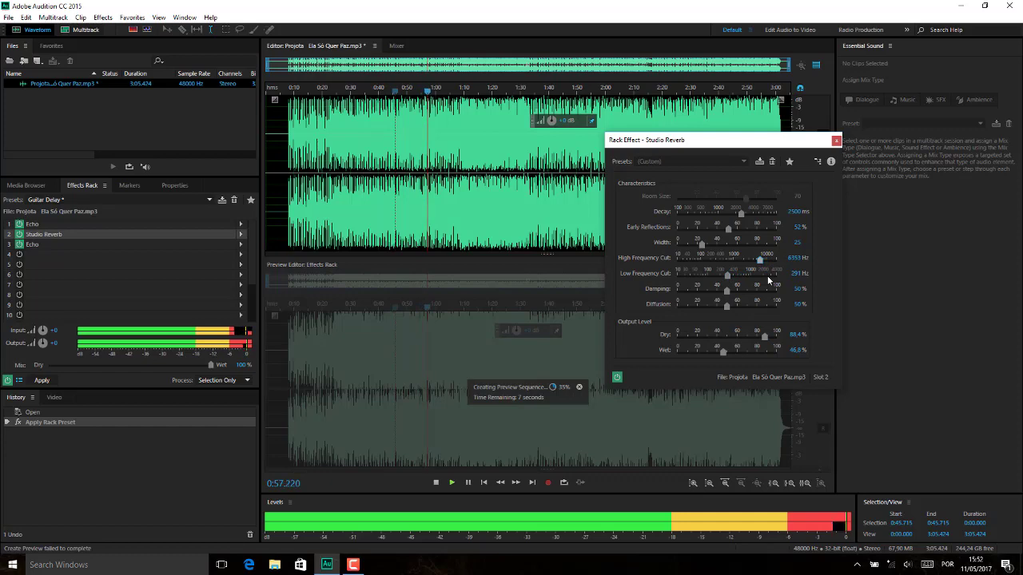
pyautogui.press('space')
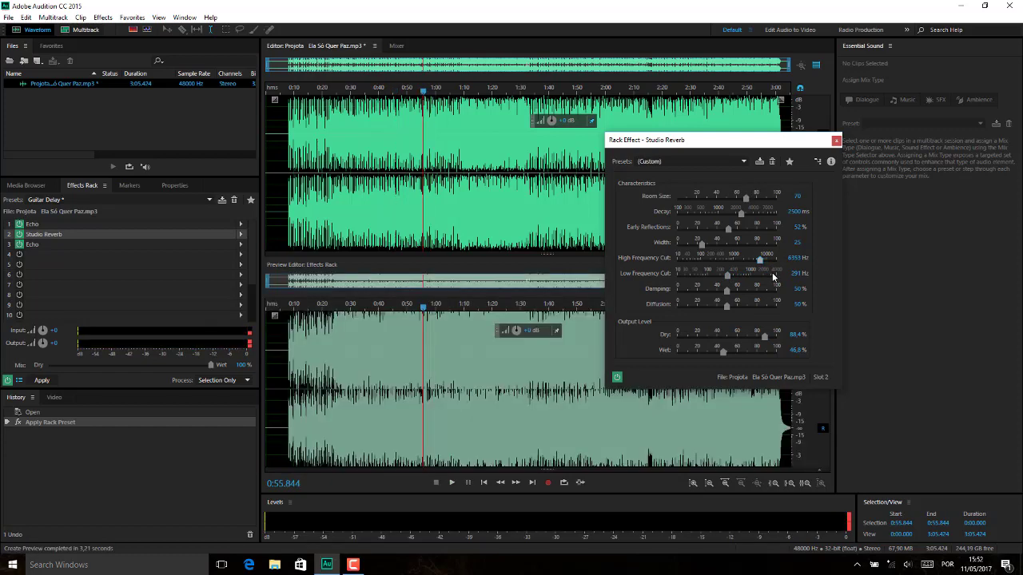
pyautogui.press('space')
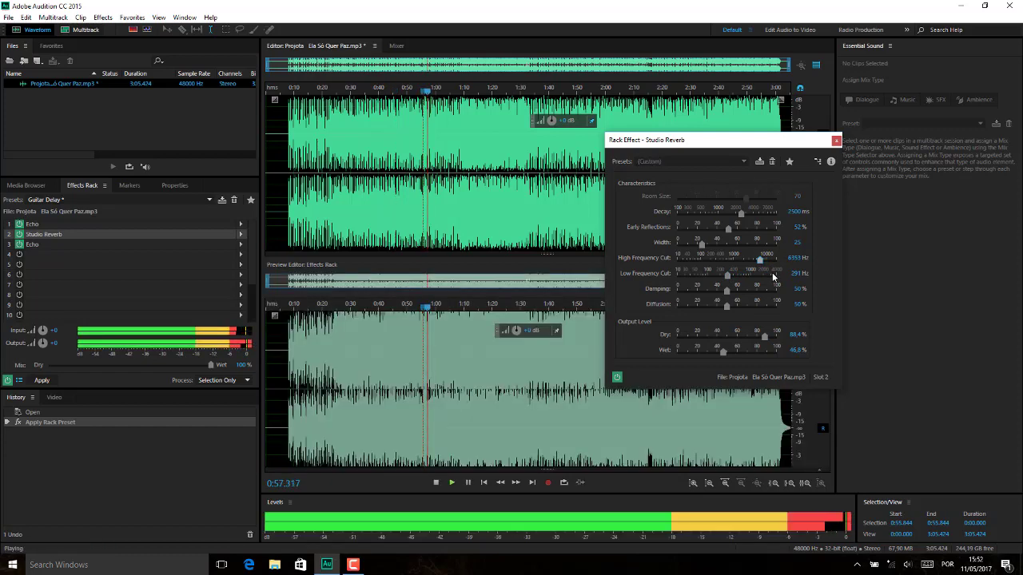
pyautogui.press('space')
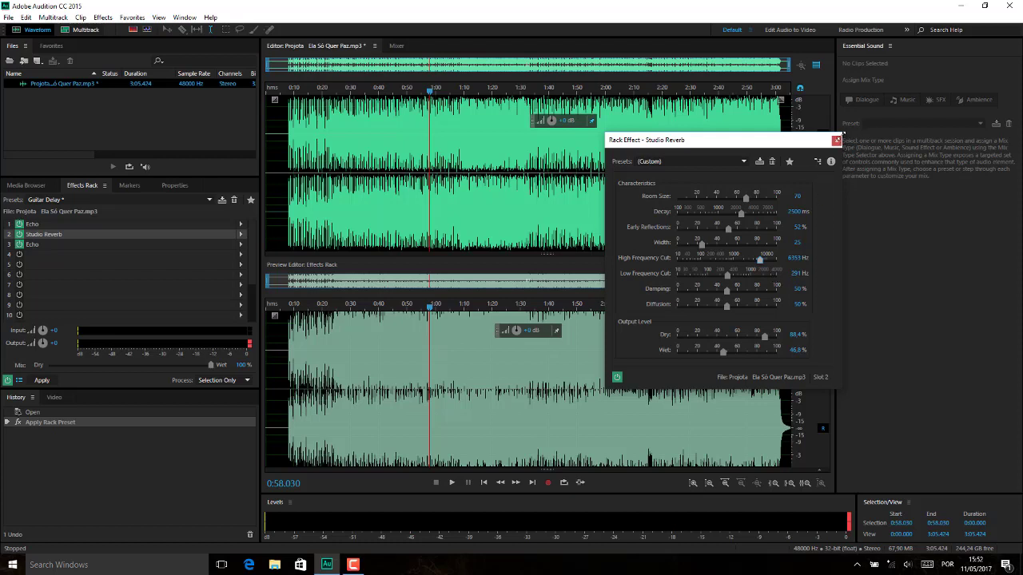
pyautogui.click(836, 141)
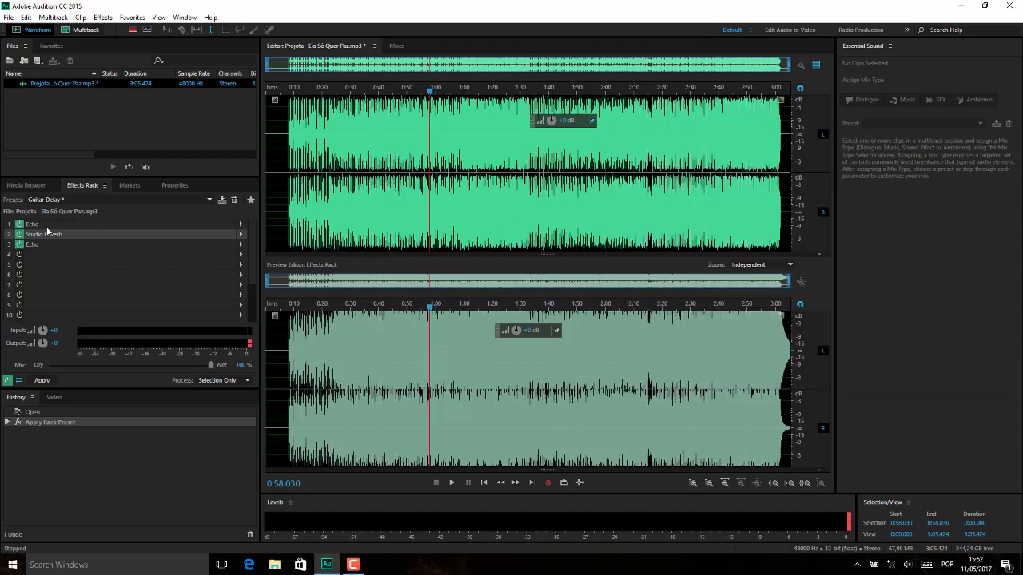
# - Delete the Guitar Delay preset from the Effects Rack presets
pyautogui.click(235, 201)
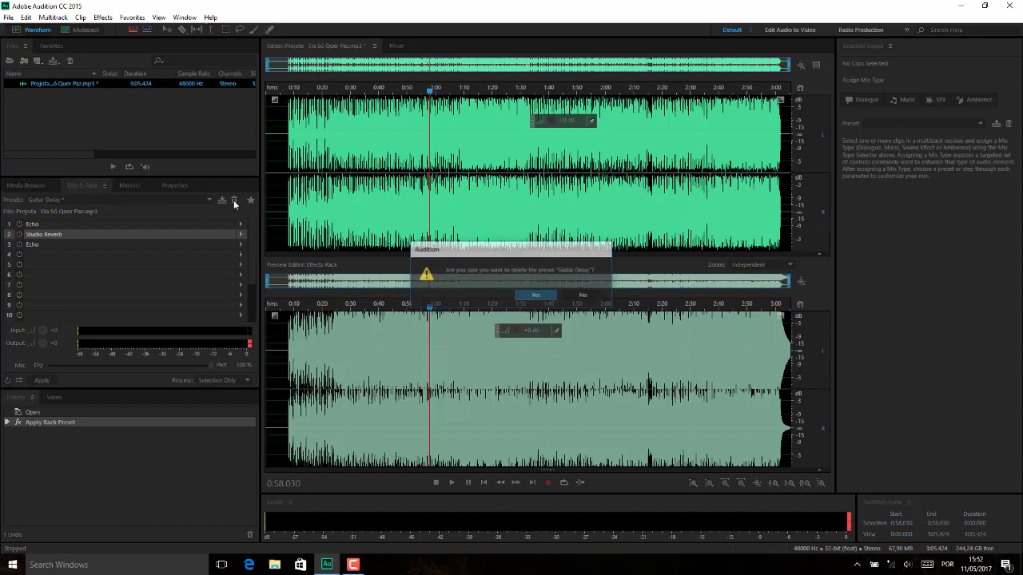
pyautogui.click(533, 295)
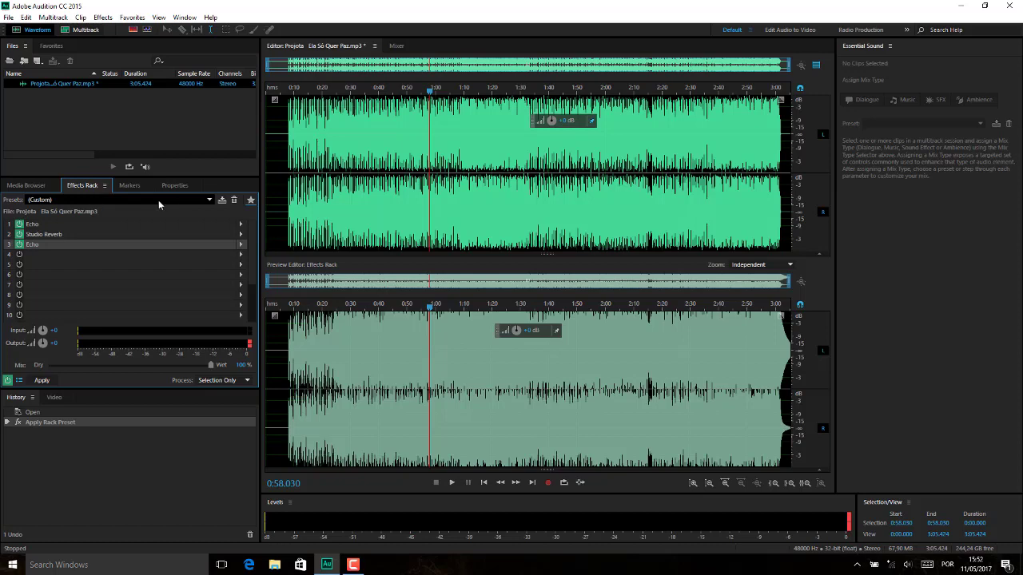
# - Remove the Echo effect in slot 1 and the Studio Reverb effect in slot 2 from the Effects Rack
pyautogui.click(241, 224)
pyautogui.click(276, 247)
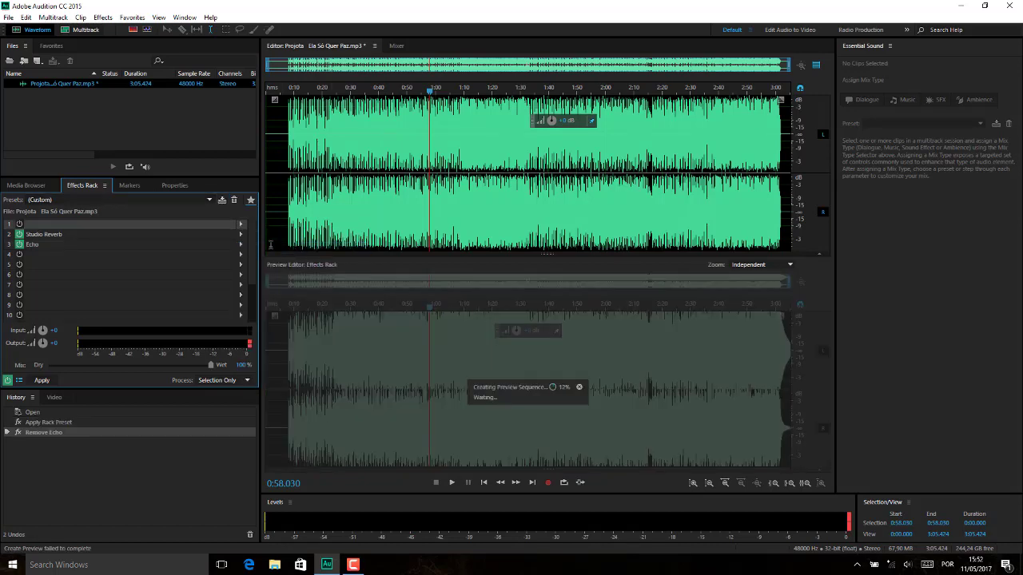
pyautogui.click(241, 235)
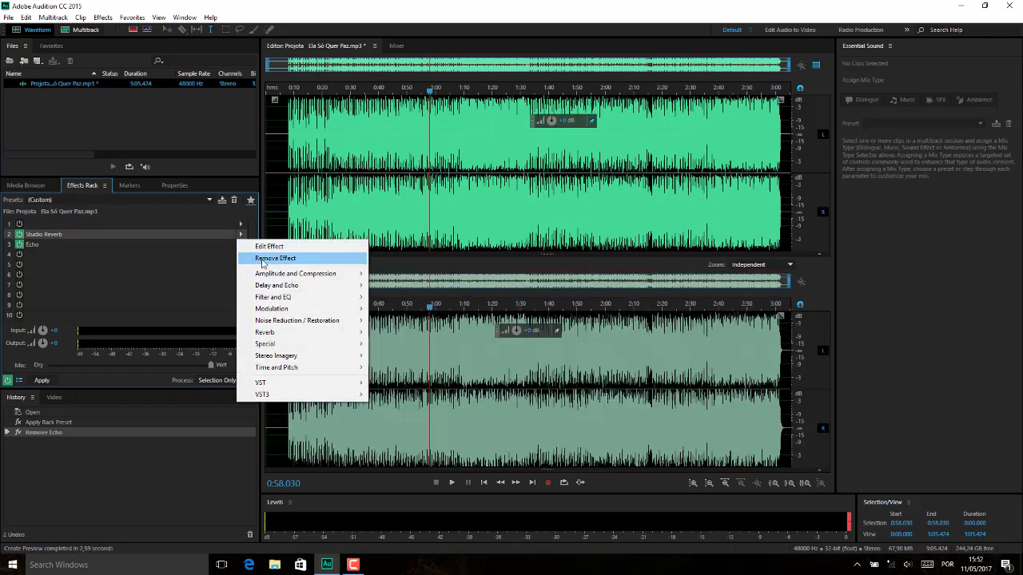
pyautogui.click(267, 258)
# - Remove the Echo effect in slot 3 from the Effects Rack
pyautogui.click(240, 245)
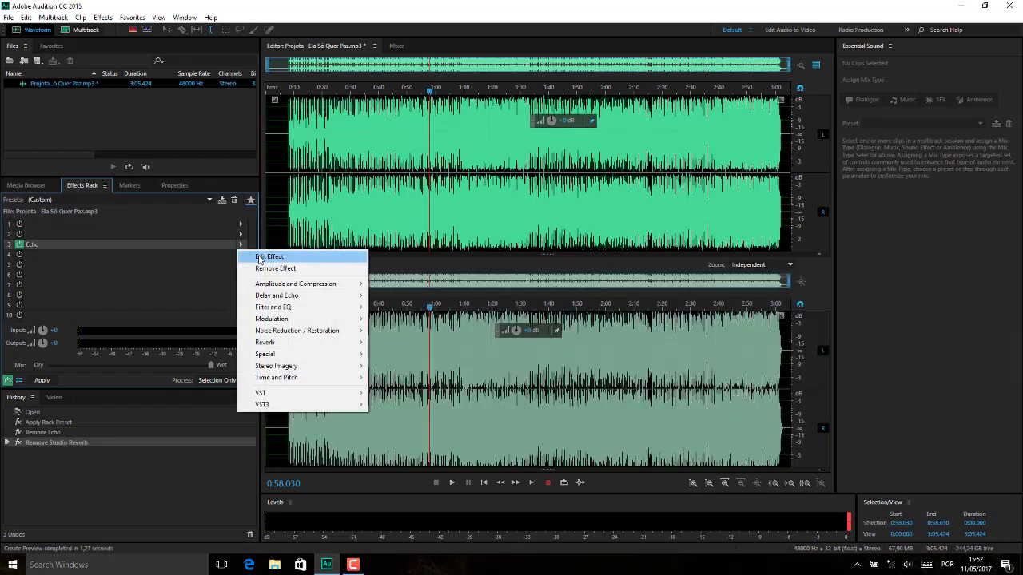
pyautogui.click(261, 256)
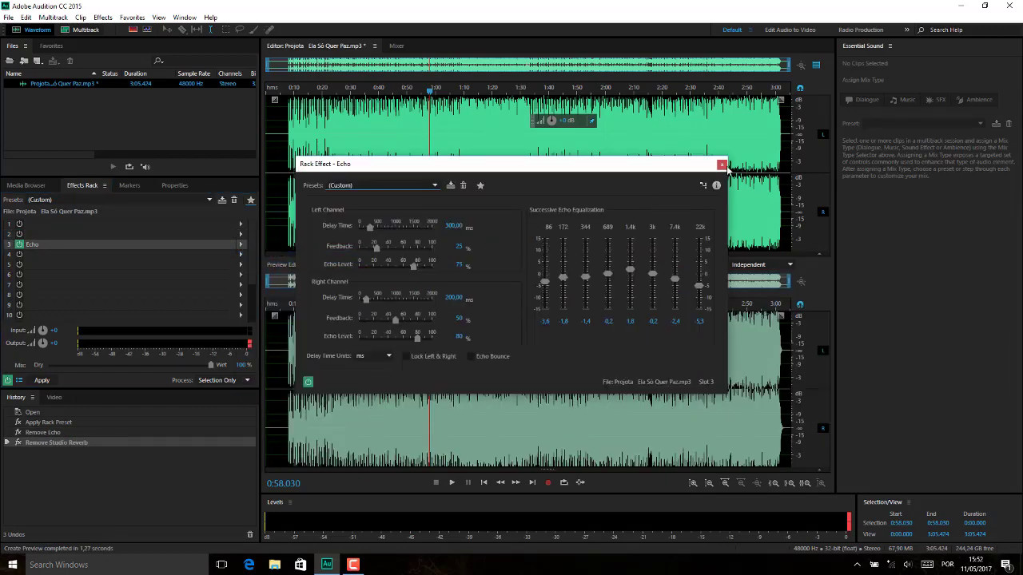
pyautogui.click(722, 165)
pyautogui.click(240, 245)
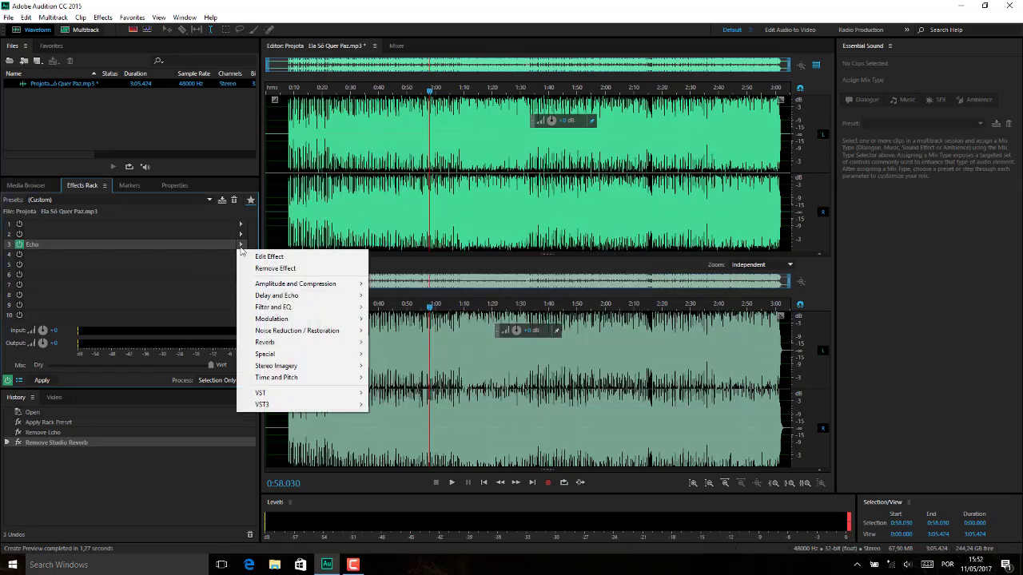
pyautogui.click(265, 268)
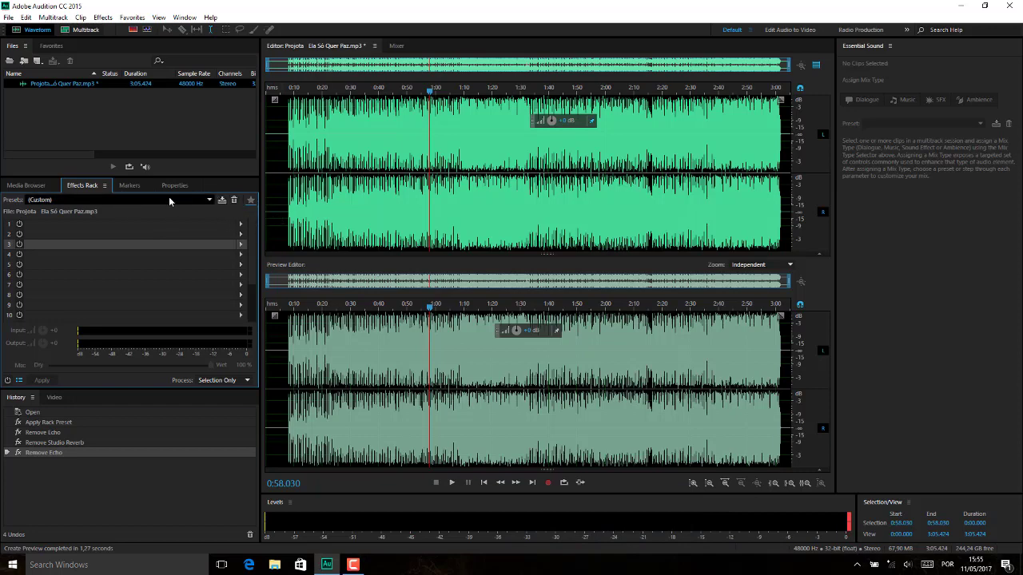
# - Apply the Hip Hop Vocal Chain preset to the song and play it from about 0:08.7
pyautogui.click(209, 201)
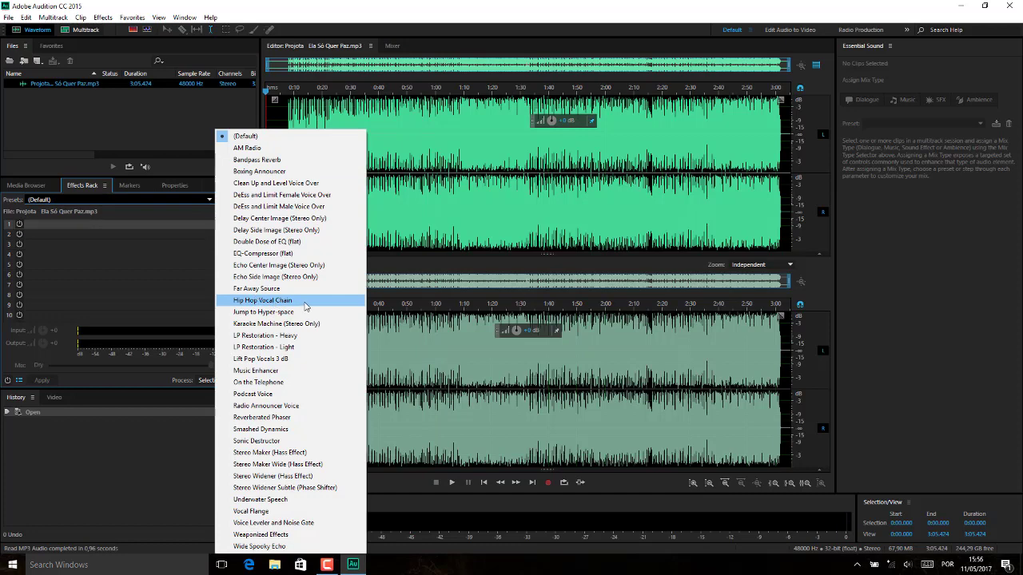
pyautogui.click(304, 301)
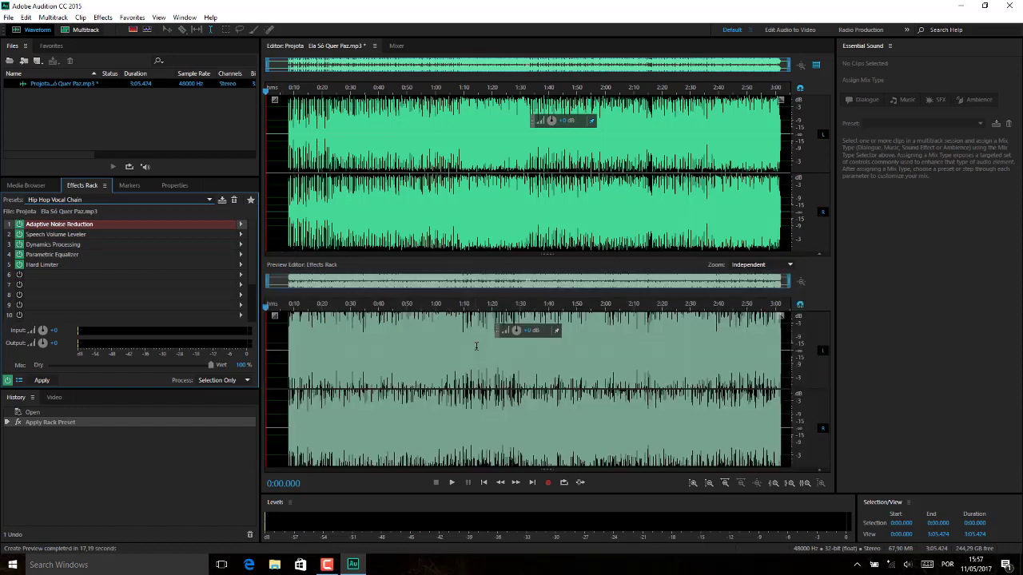
pyautogui.click(290, 160)
pyautogui.press('space')
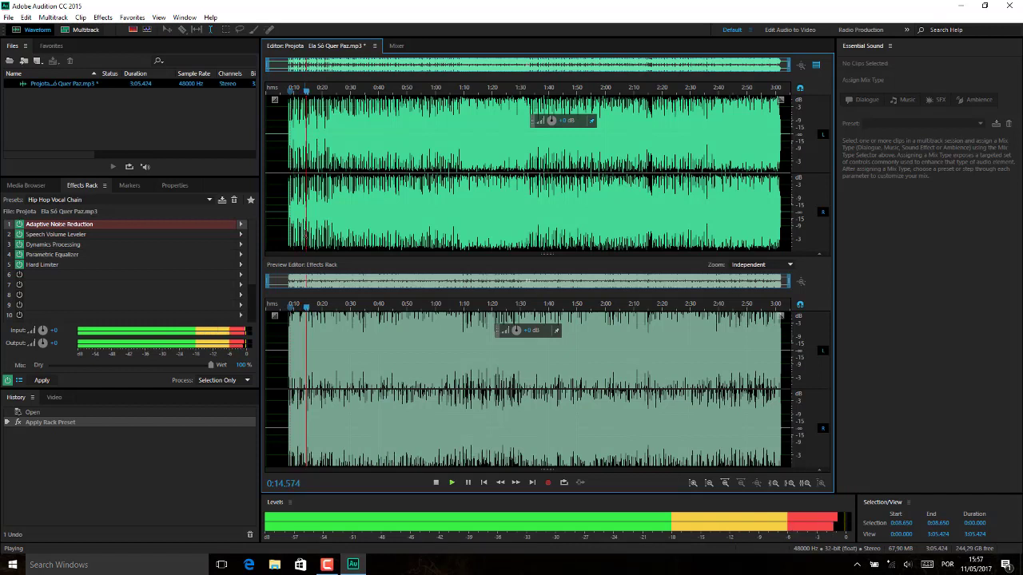
pyautogui.press('space')
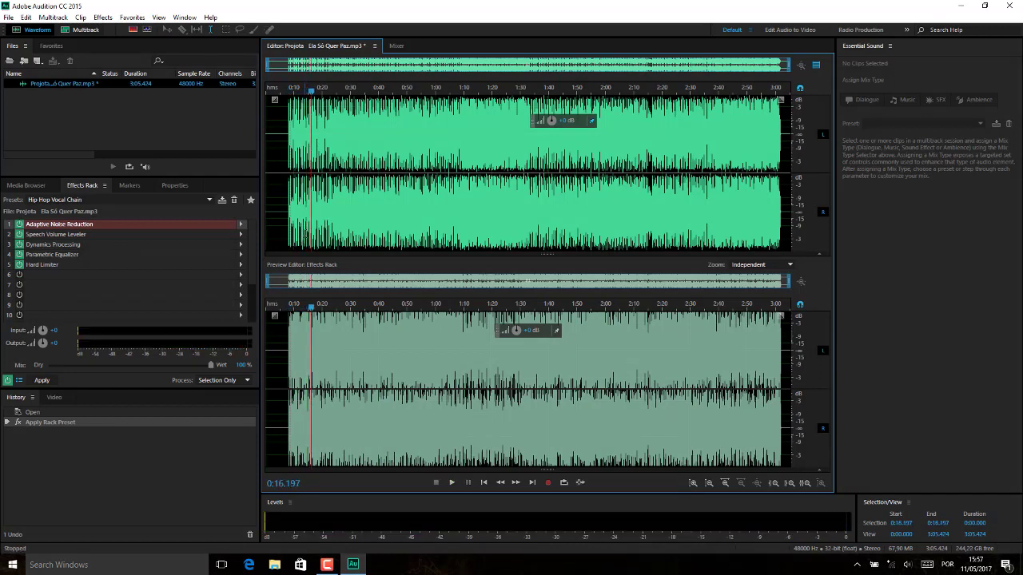
# - Open the song Henrique e Juliano Como É Que A Gente Fica from the music folder
pyautogui.doubleClick(169, 133)
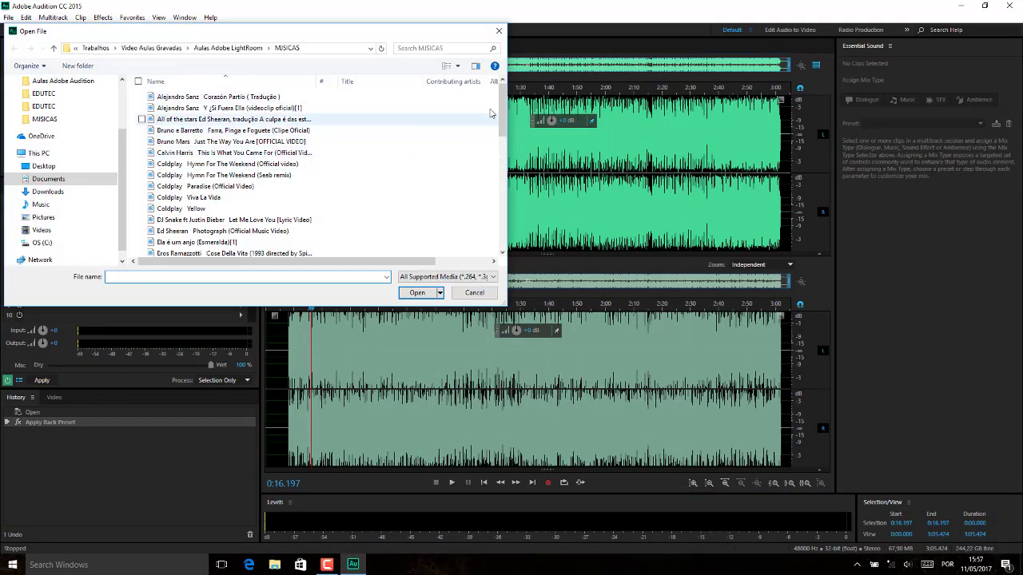
pyautogui.moveTo(502, 112); pyautogui.dragTo(527, 127)
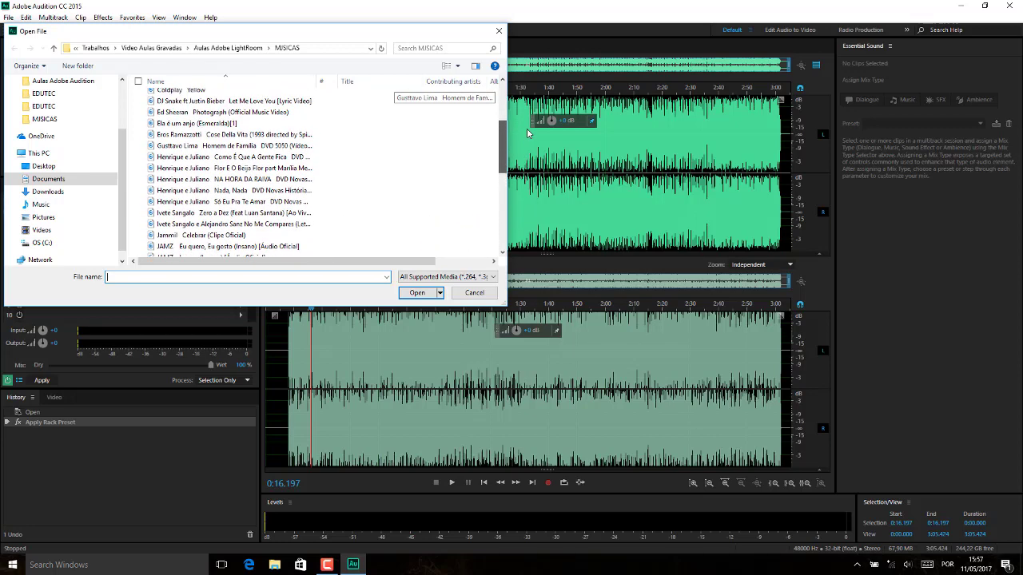
pyautogui.doubleClick(252, 157)
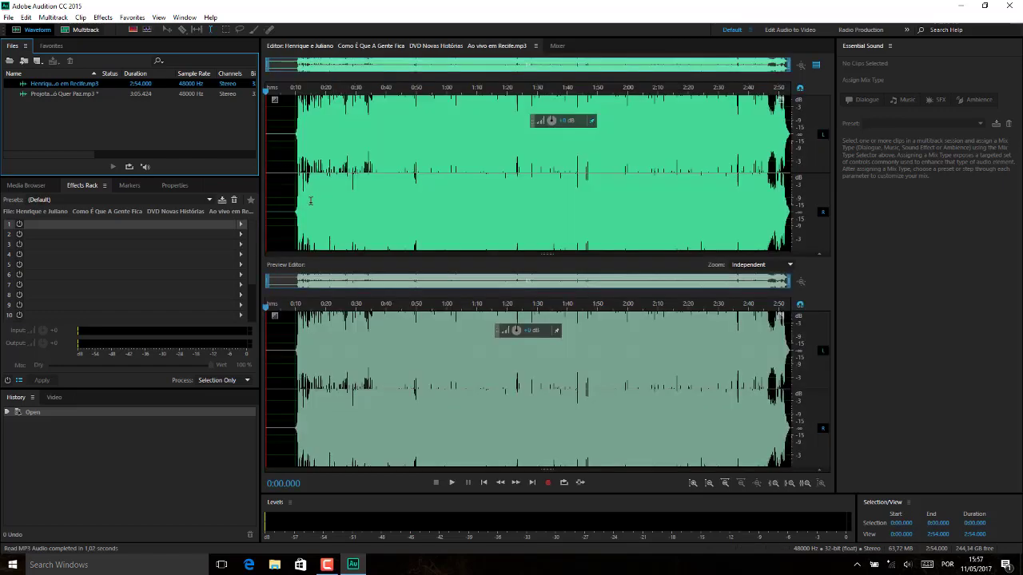
# - Play the unprocessed song from 0:10, and again from shortly before 1:10 with the whole waveform selected
pyautogui.click(298, 200)
pyautogui.press('space')
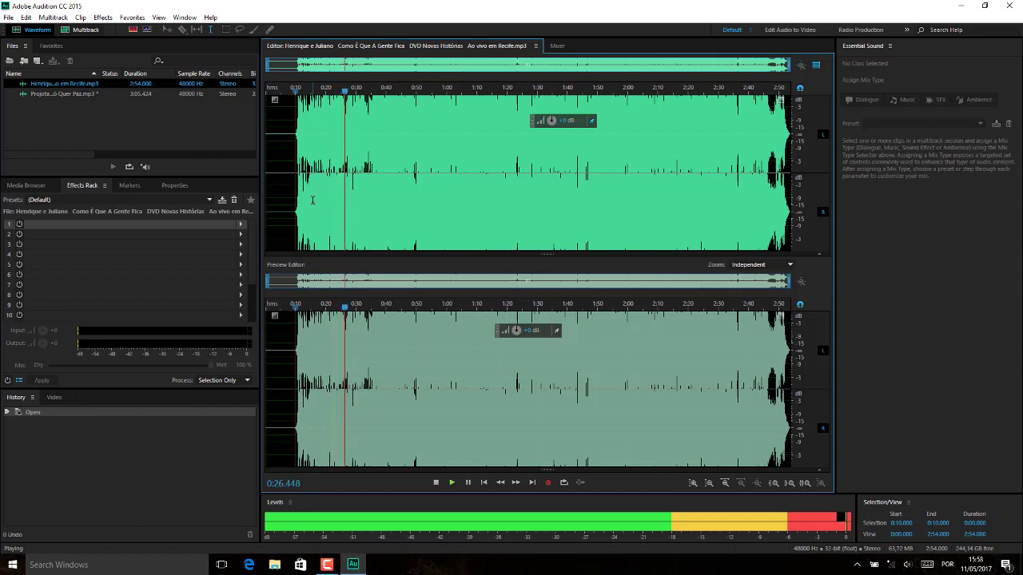
pyautogui.click(470, 345)
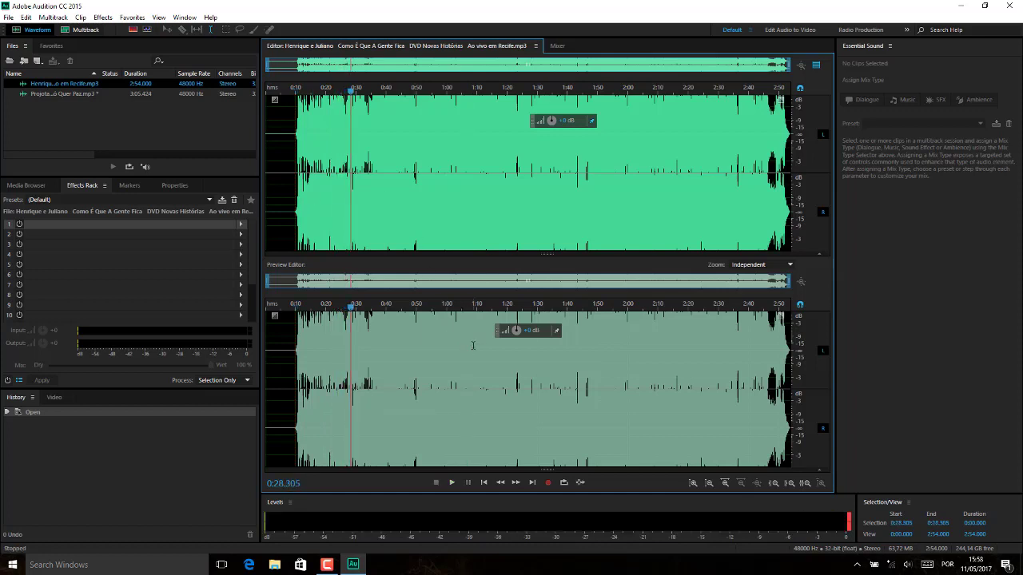
pyautogui.hotkey('ctrl', 'a')
pyautogui.click(469, 306)
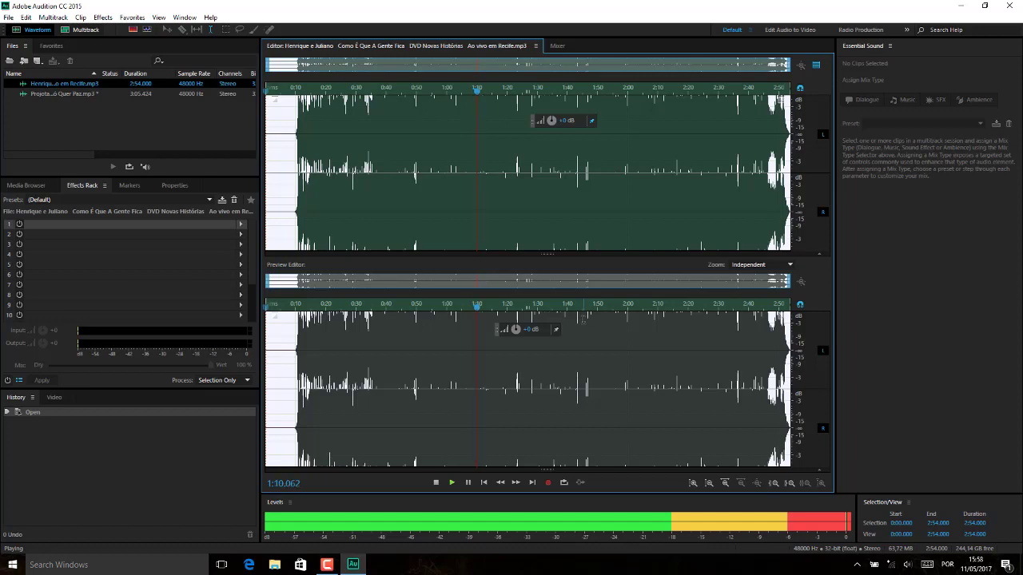
pyautogui.press('space')
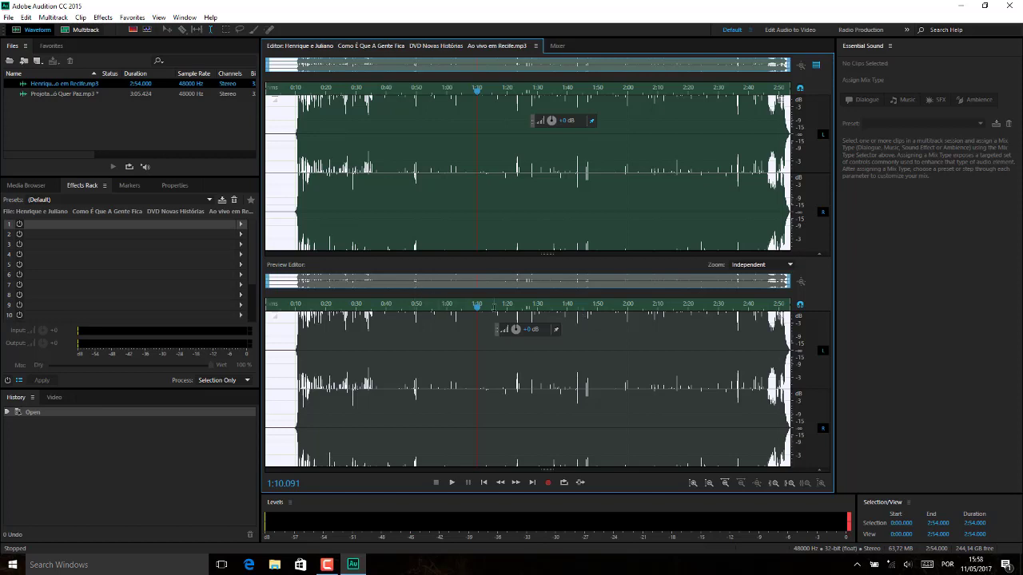
# - Apply the Hip Hop Vocal Chain preset to the song and play it from about 1:10
pyautogui.click(210, 199)
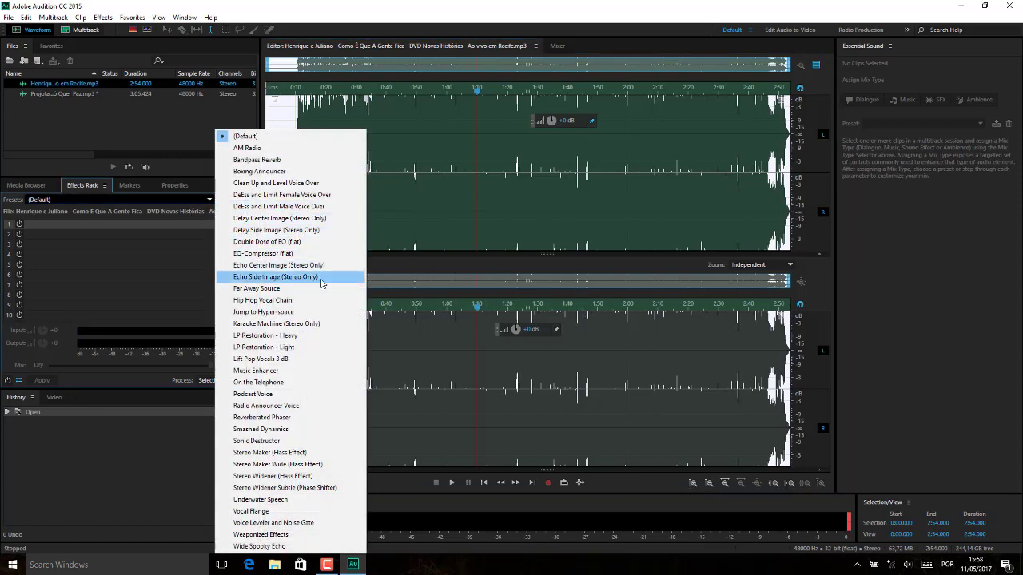
pyautogui.click(264, 300)
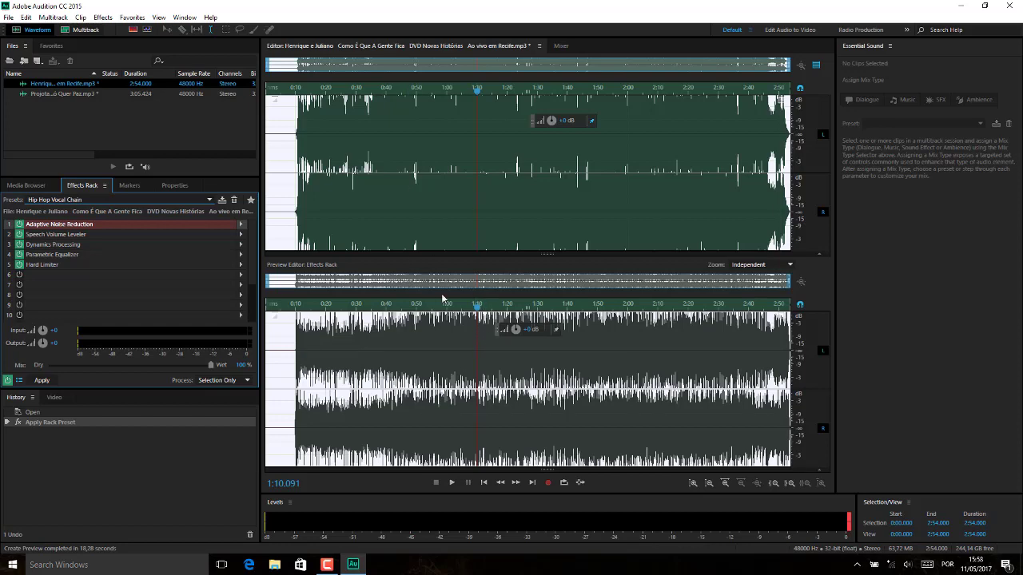
pyautogui.click(480, 331)
pyautogui.press('space')
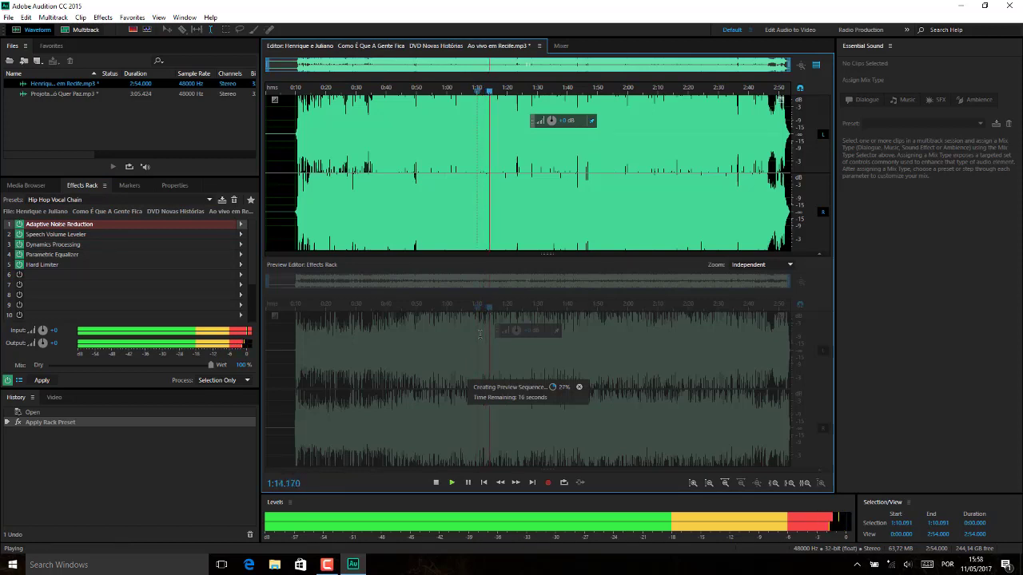
# - Select the whole waveform and preview the preset's sound at several points between about 1:04 and 1:27
pyautogui.click(462, 166)
pyautogui.hotkey('ctrl', 'a')
pyautogui.press('space')
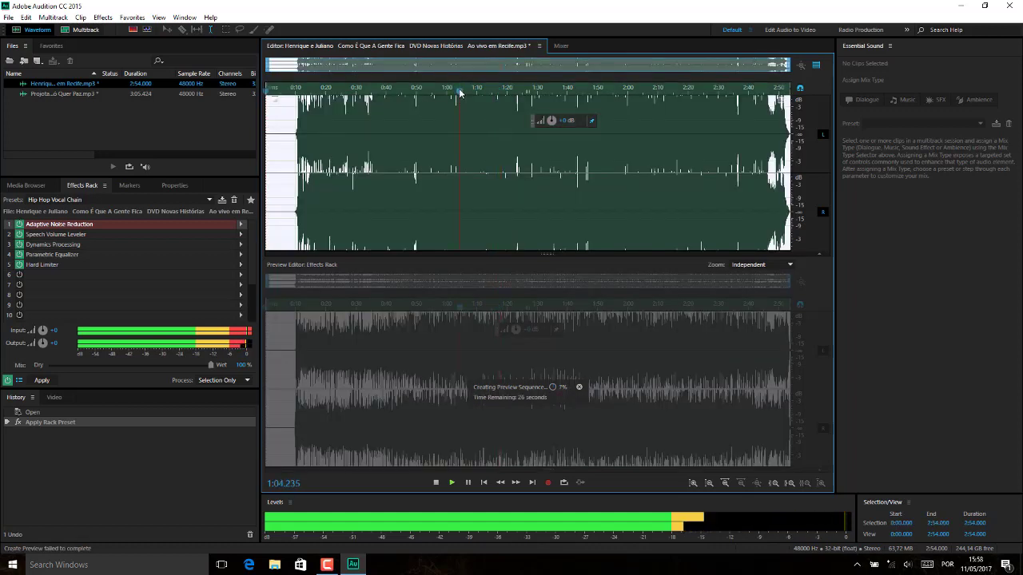
pyautogui.press('space')
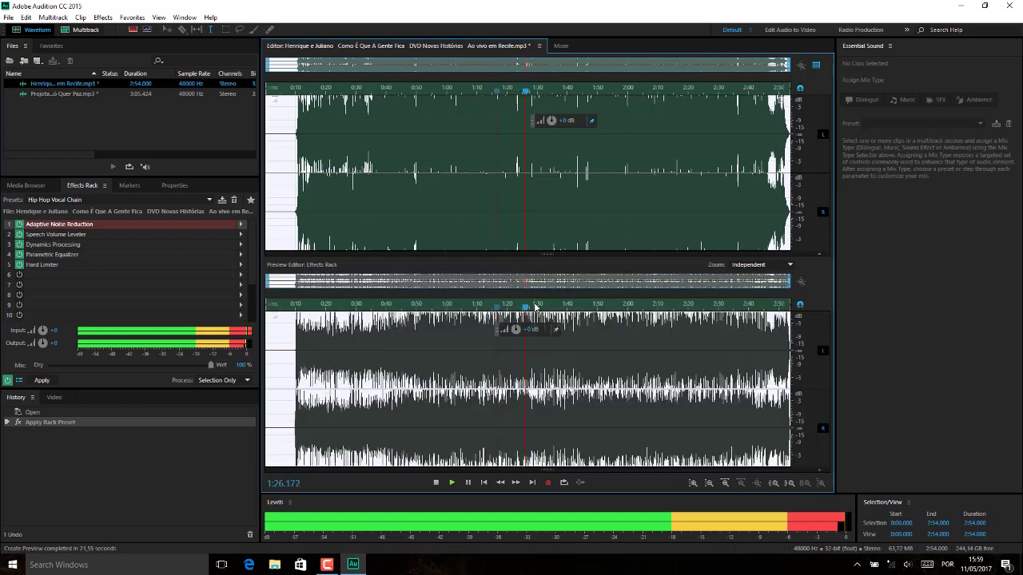
pyautogui.press('space')
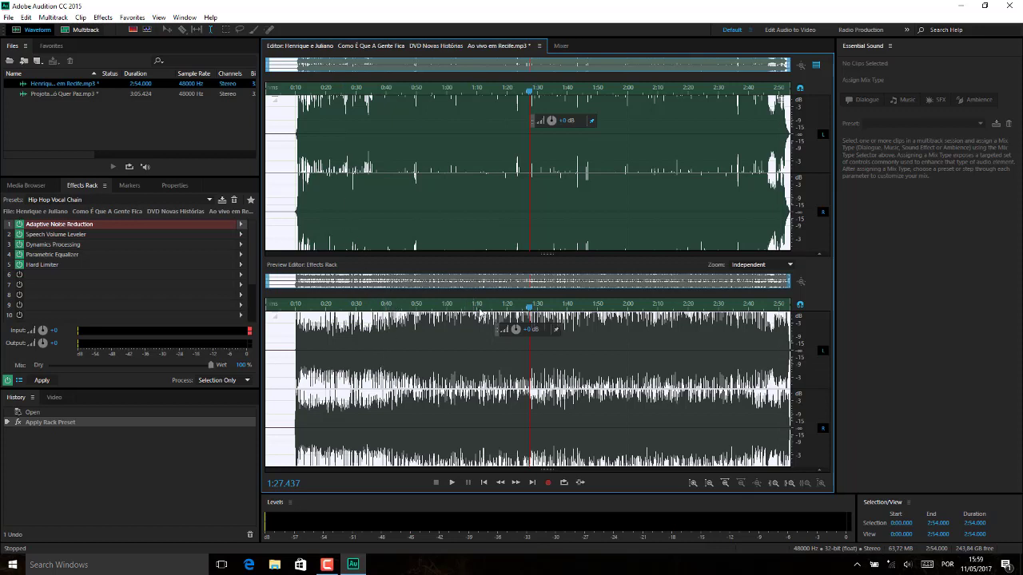
pyautogui.click(484, 308)
pyautogui.press('space')
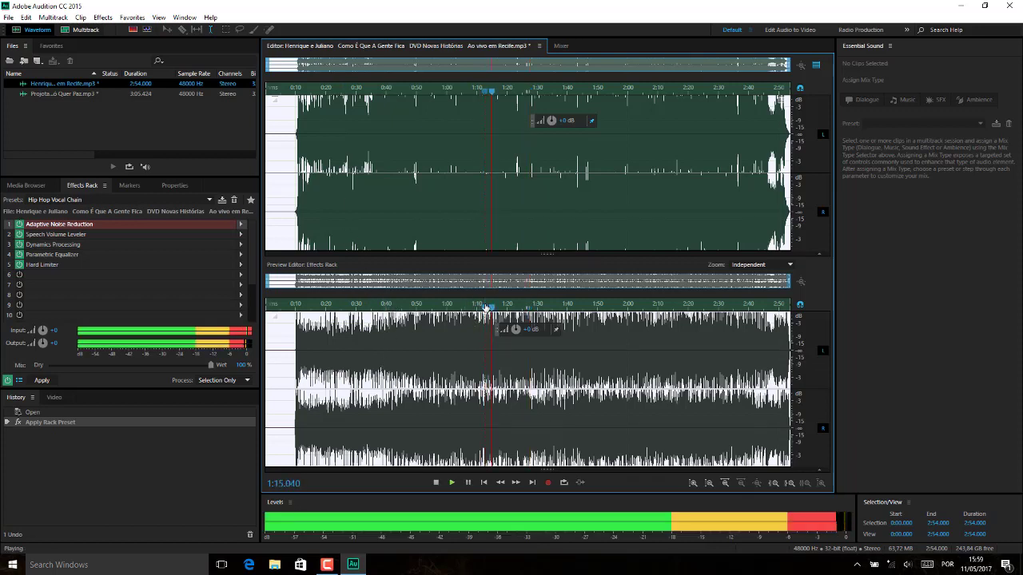
pyautogui.press('space')
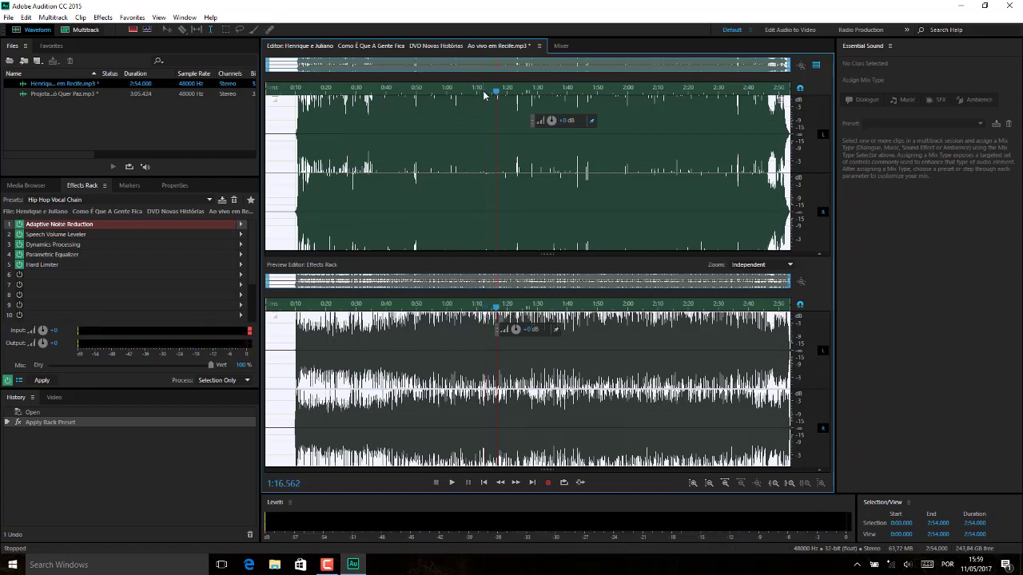
# - Undo the Hip Hop Vocal Chain preset and play the original song from about 1:16.6 for comparison
pyautogui.hotkey('ctrl', 'z')
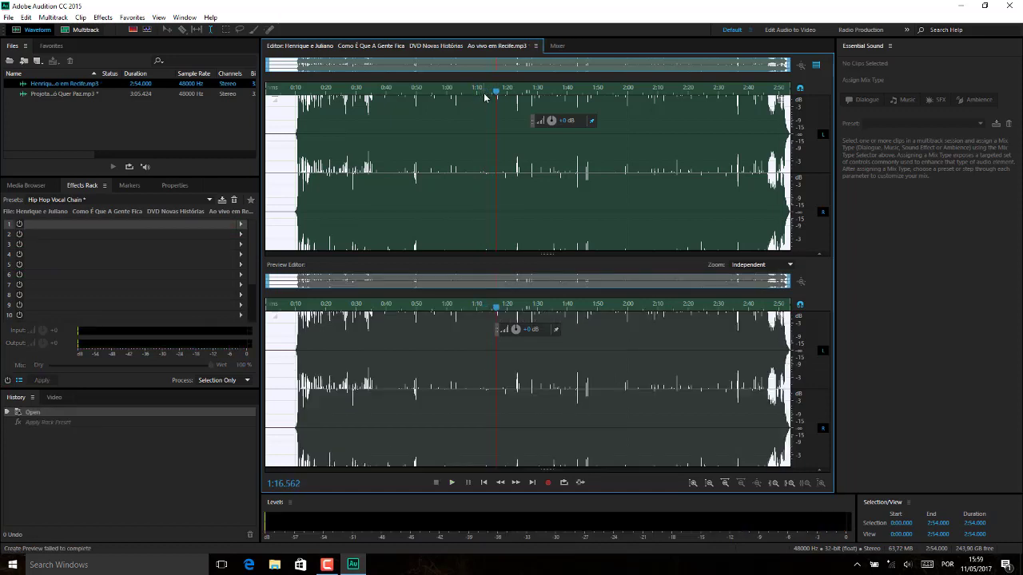
pyautogui.press('space')
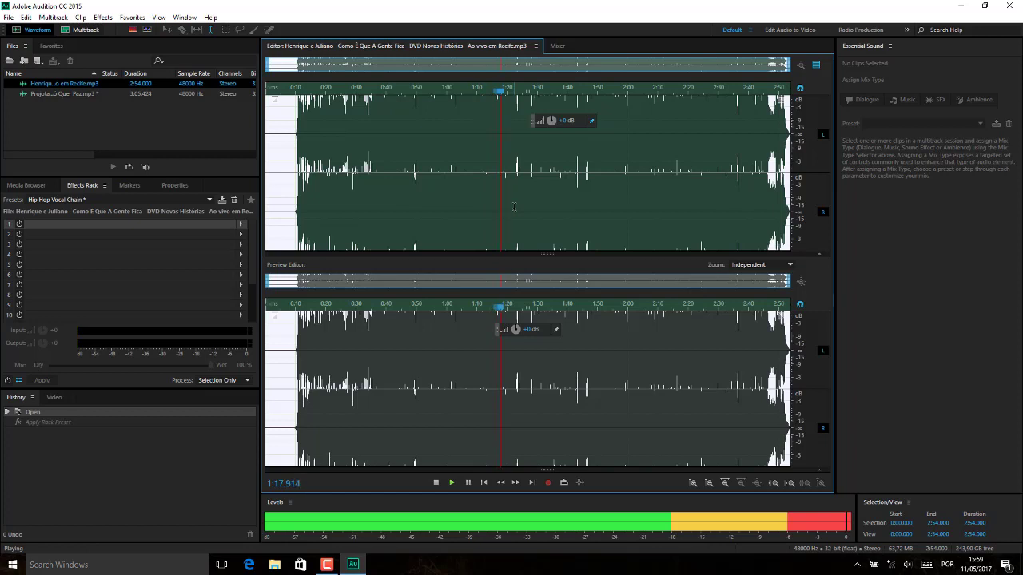
pyautogui.press('space')
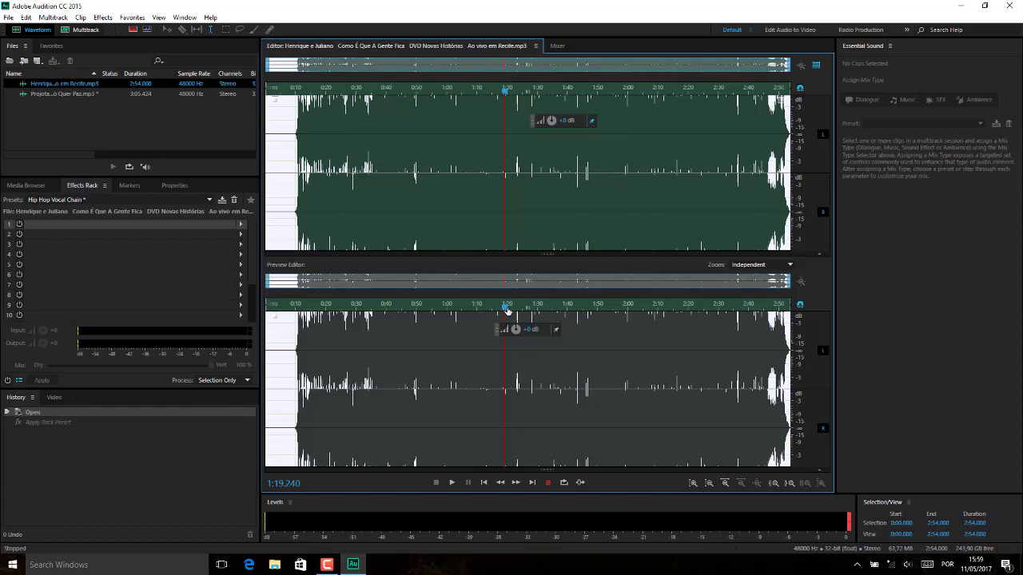
# - Try the Jump to Hyper-space preset on the song, previewing it from about 1:07.6, and undo it
pyautogui.moveTo(507, 310); pyautogui.dragTo(470, 309)
pyautogui.click(210, 199)
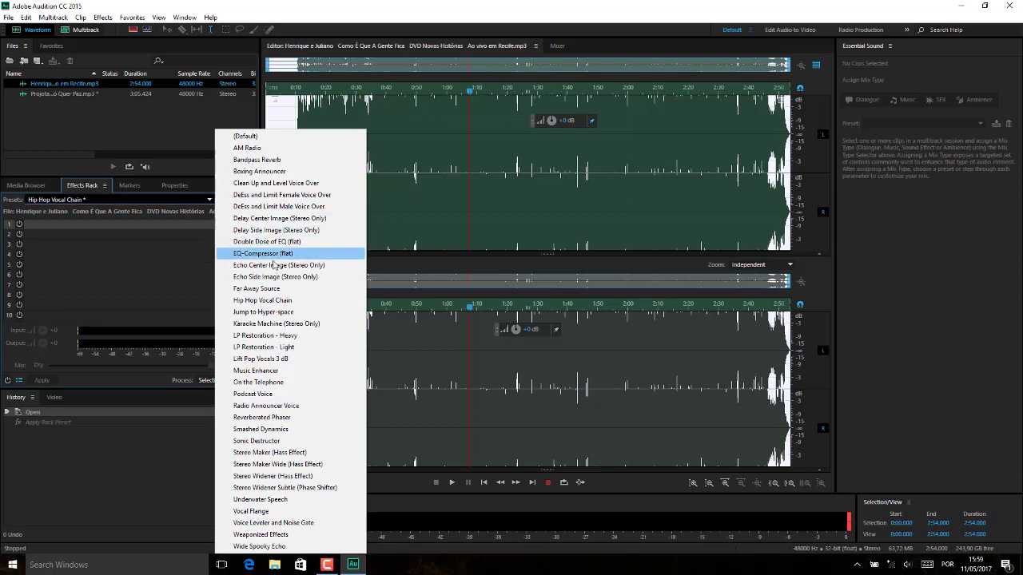
pyautogui.click(319, 312)
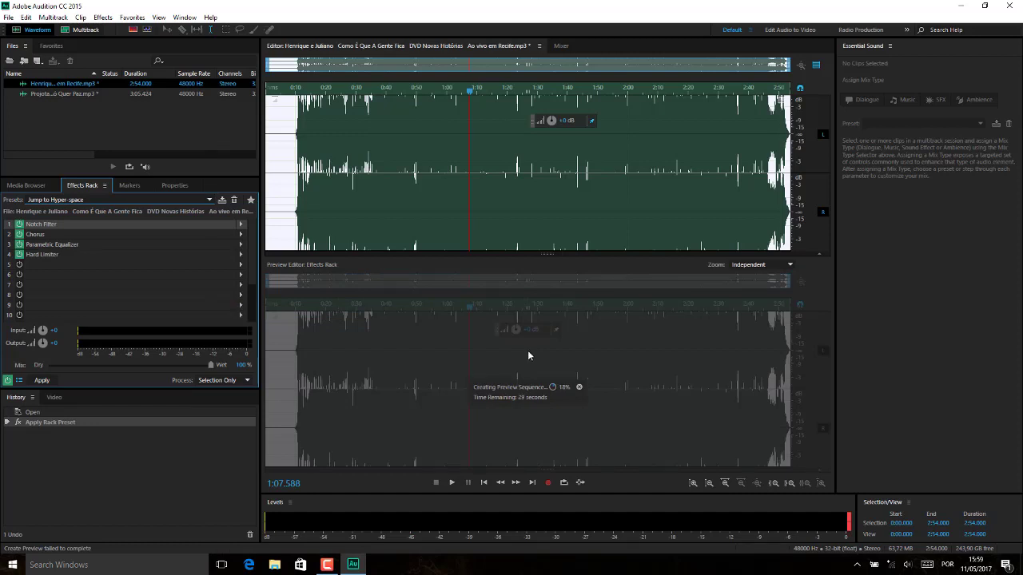
pyautogui.press('space')
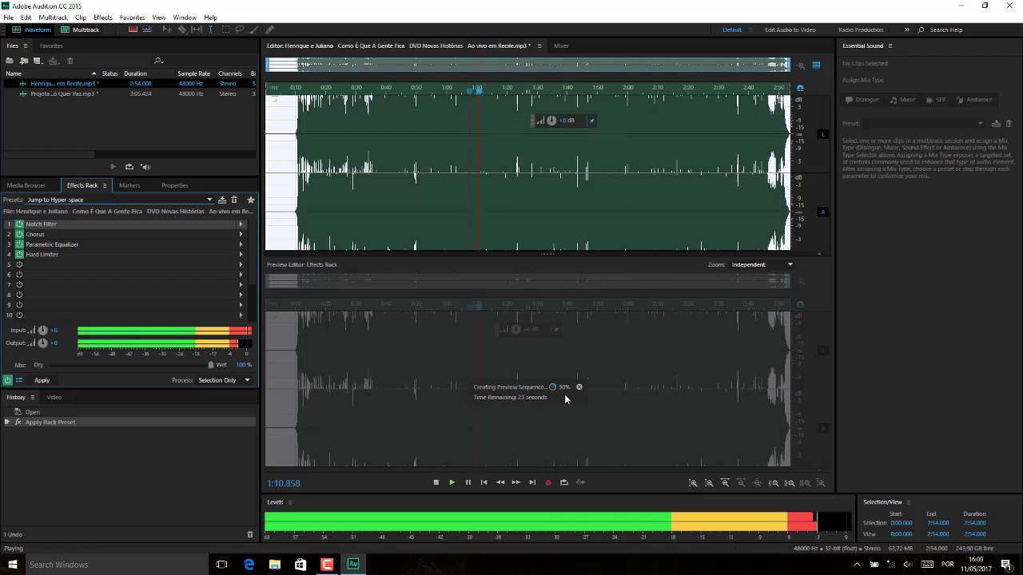
pyautogui.press('space')
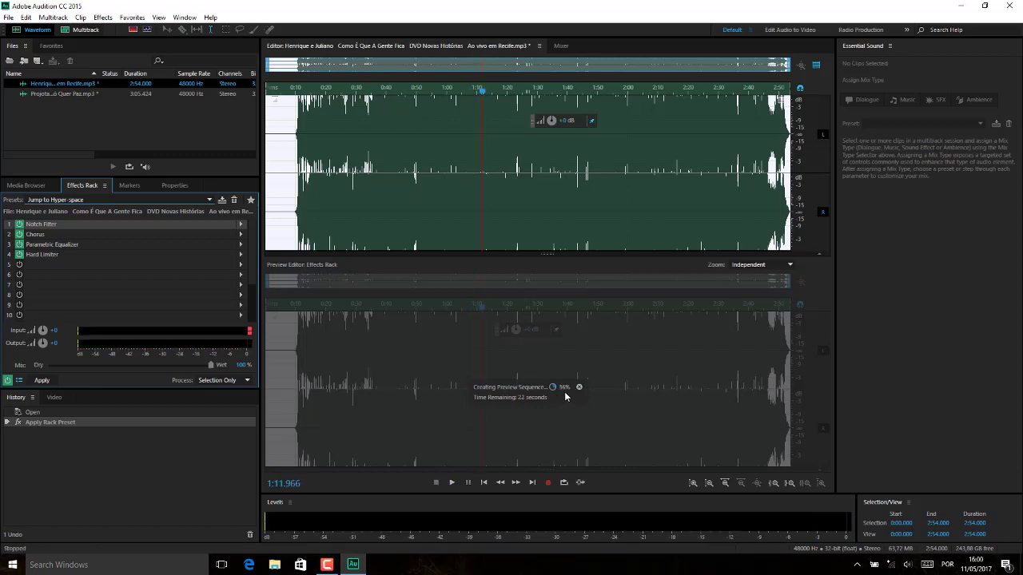
pyautogui.hotkey('ctrl', 'z')
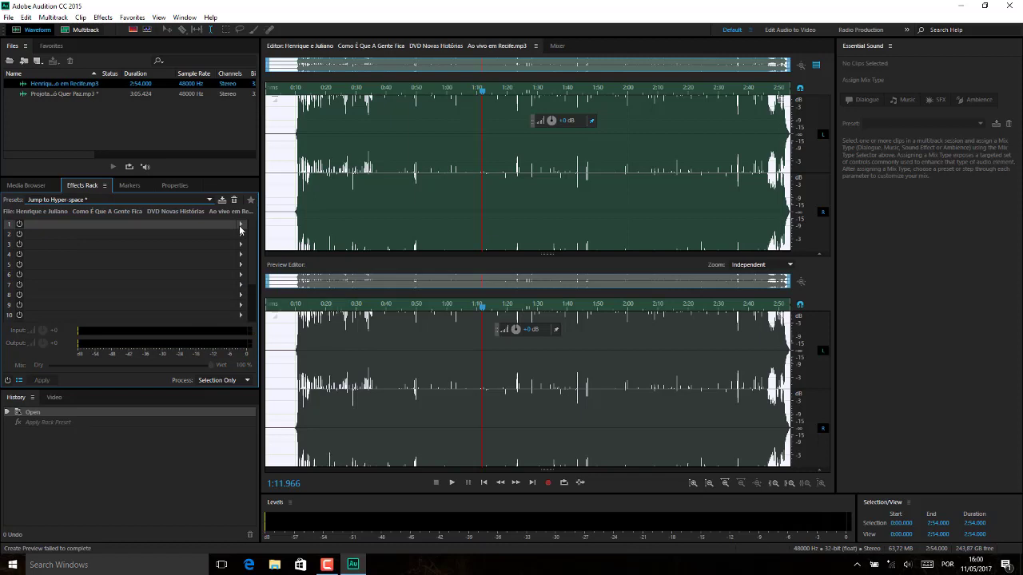
# - Apply the Hip Hop Vocal Chain preset and open its slot 4 Parametric Equalizer settings, playing the song from about 0:13.2
pyautogui.click(210, 199)
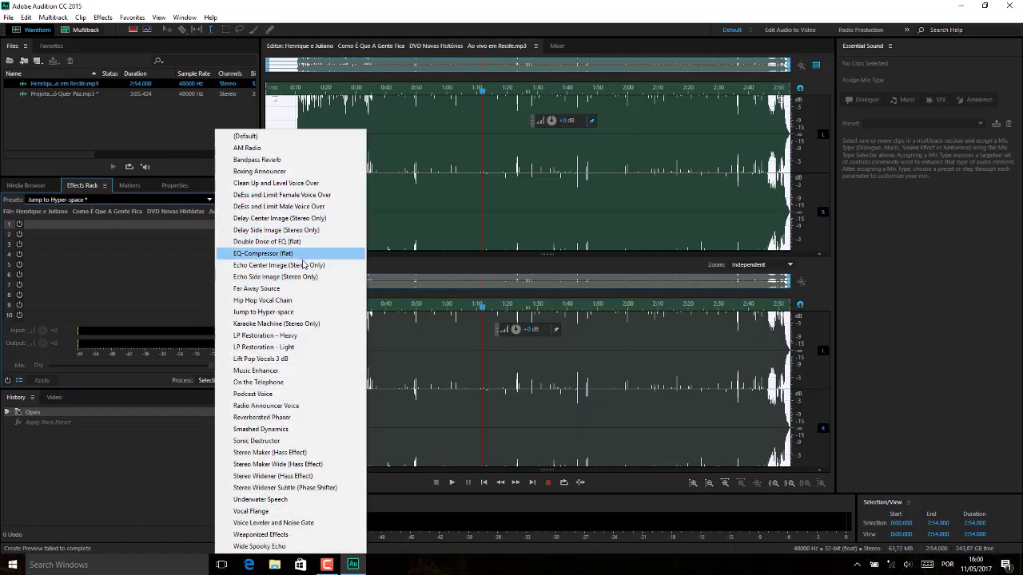
pyautogui.click(303, 300)
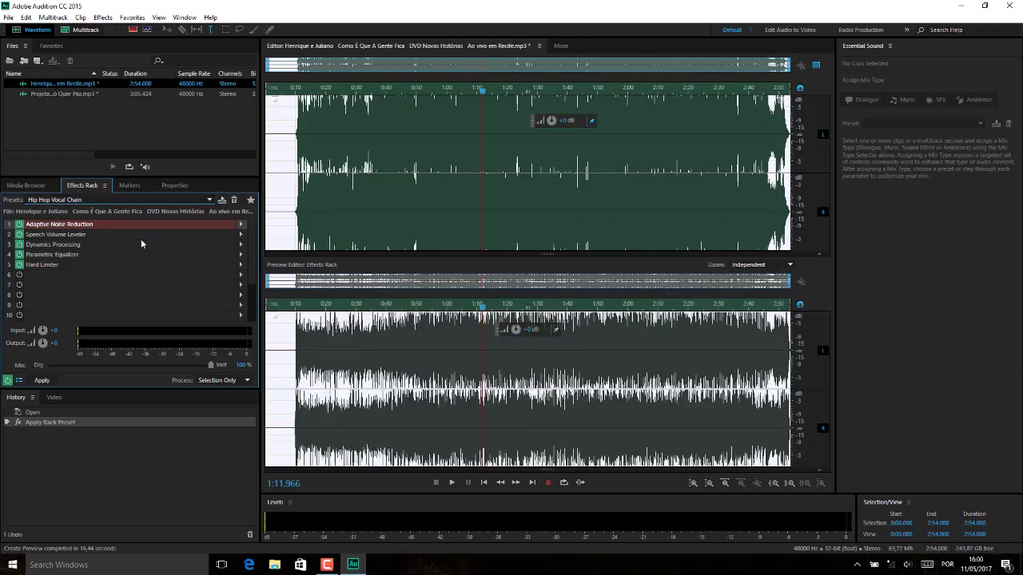
pyautogui.click(242, 254)
pyautogui.click(260, 265)
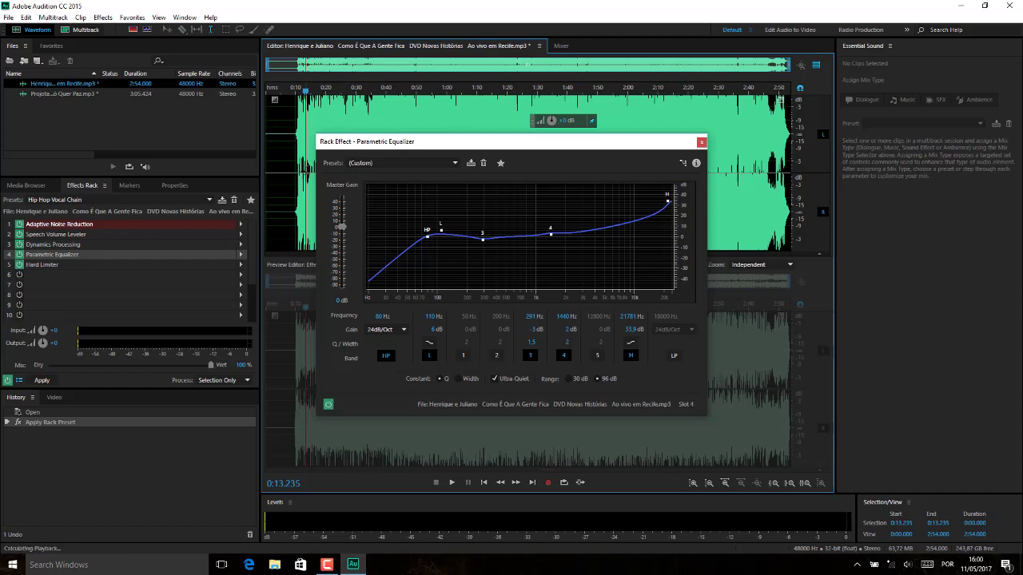
pyautogui.moveTo(457, 147); pyautogui.dragTo(532, 214)
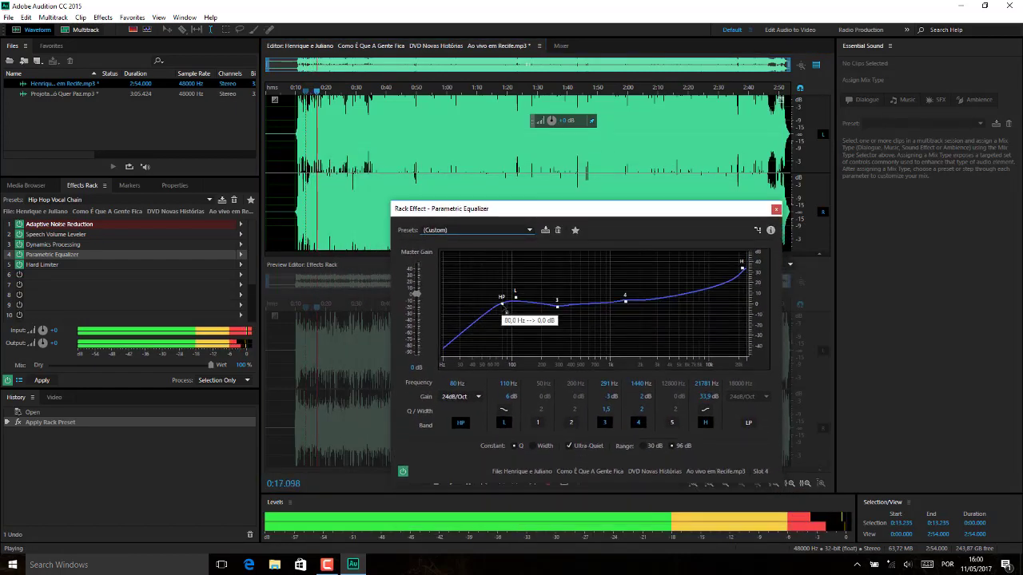
# - Set the high-pass to 68 Hz, cut band 3 to -18.7 dB and band 4 to -10.1 dB, and raise the master gain to 9.2 dB
pyautogui.moveTo(502, 304); pyautogui.dragTo(497, 272)
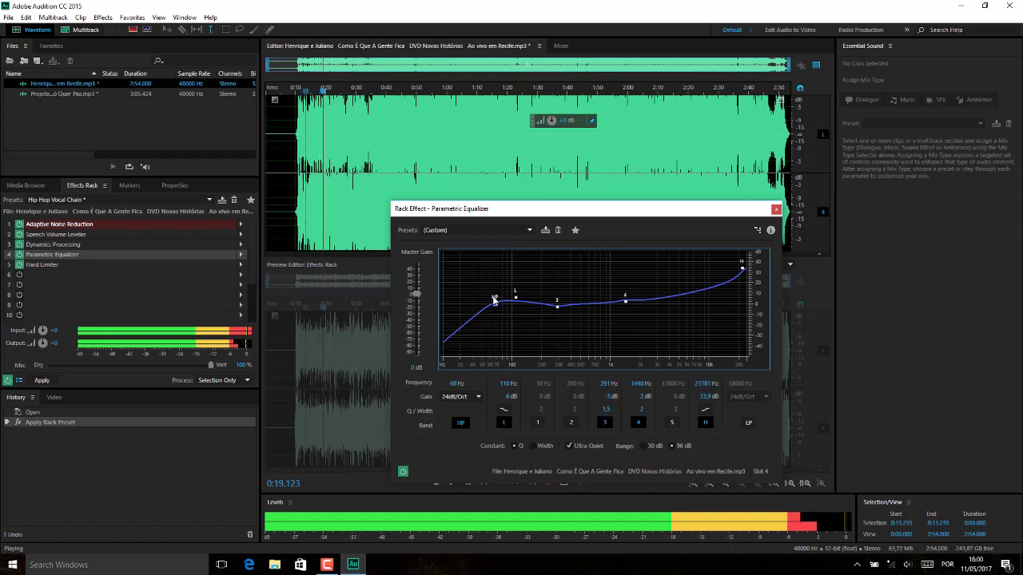
pyautogui.moveTo(557, 307); pyautogui.dragTo(563, 328)
pyautogui.moveTo(630, 310); pyautogui.dragTo(642, 322)
pyautogui.moveTo(569, 338); pyautogui.dragTo(567, 331)
pyautogui.moveTo(415, 294)
pyautogui.mouseDown()
pyautogui.moveTo(418, 275)
pyautogui.moveTo(420, 294)
pyautogui.mouseUp()
# - Move equalizer band 4 to about 2688 Hz at -24.8 dB and band 3 to about 313 Hz at -14.1 dB
pyautogui.moveTo(568, 330)
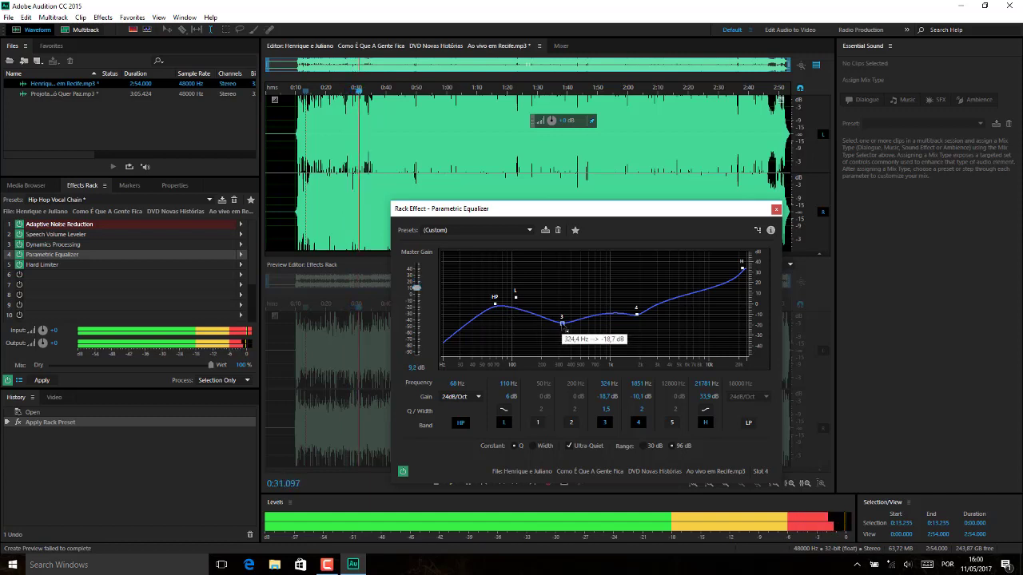
pyautogui.moveTo(567, 330)
pyautogui.mouseDown()
pyautogui.moveTo(570, 349)
pyautogui.moveTo(551, 266)
pyautogui.moveTo(551, 331)
pyautogui.moveTo(564, 319)
pyautogui.mouseUp()
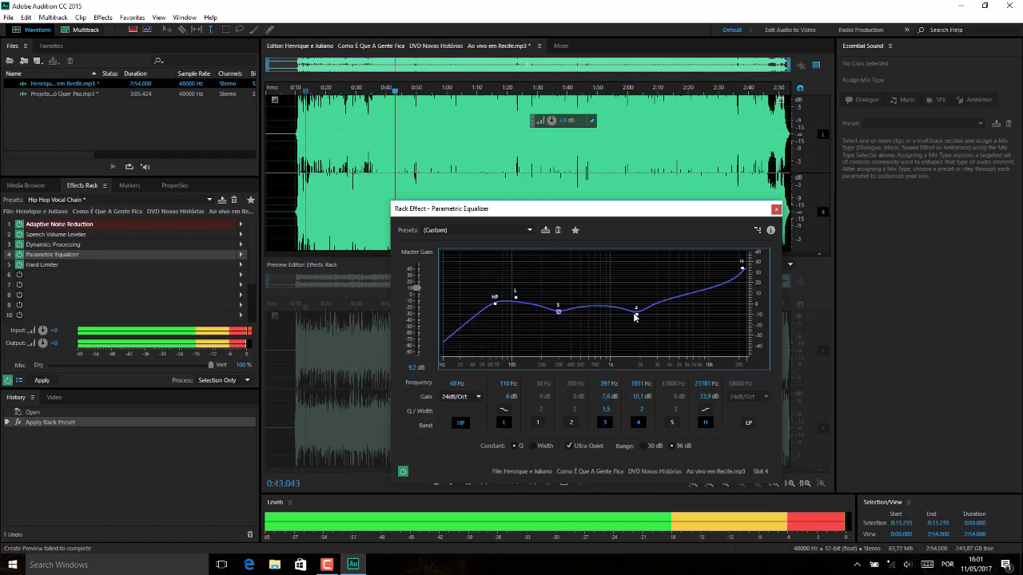
pyautogui.moveTo(635, 318); pyautogui.dragTo(654, 331)
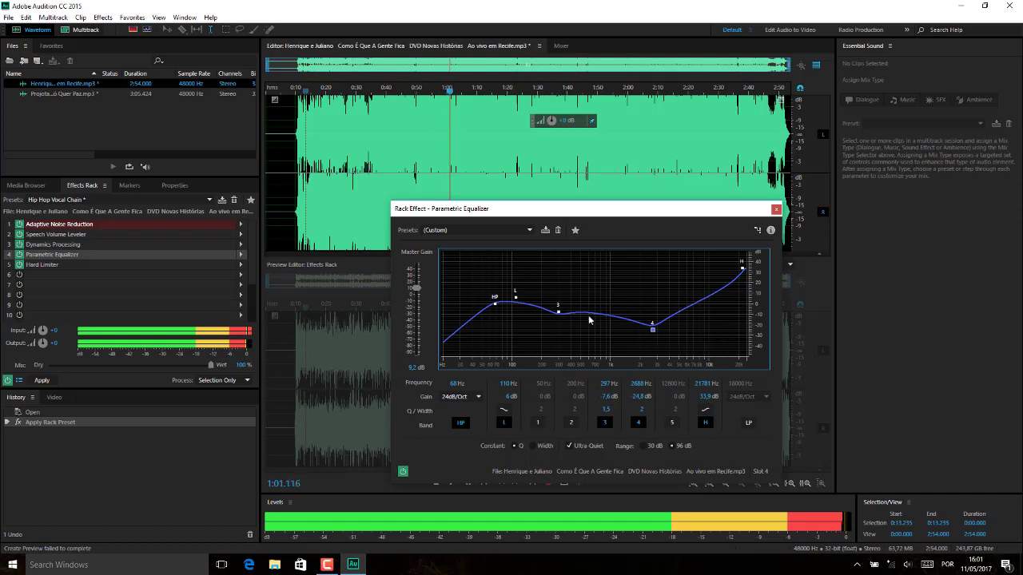
pyautogui.moveTo(558, 311); pyautogui.dragTo(561, 319)
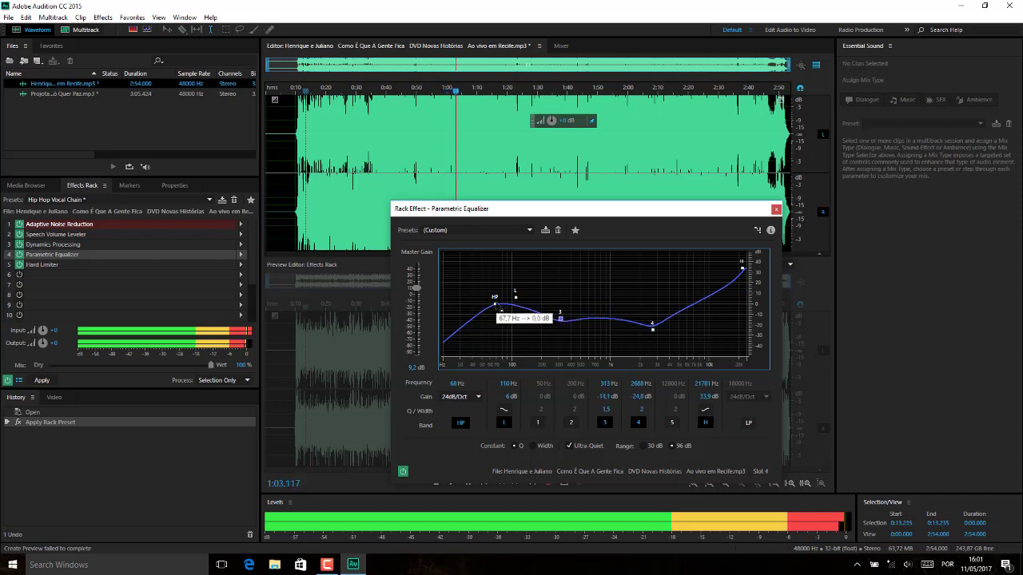
# - Set the high-pass to 70 Hz, boost the low shelf to 14.1 dB at 107 Hz, and lower the master gain to -8.3 dB
pyautogui.click(495, 305)
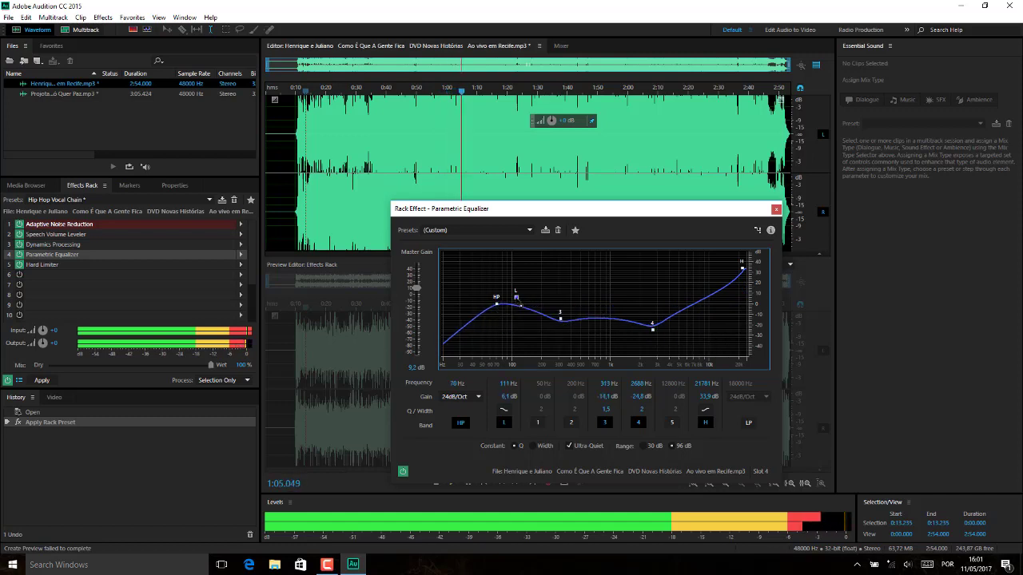
pyautogui.moveTo(521, 304)
pyautogui.mouseDown()
pyautogui.moveTo(519, 351)
pyautogui.moveTo(515, 271)
pyautogui.moveTo(515, 290)
pyautogui.mouseUp()
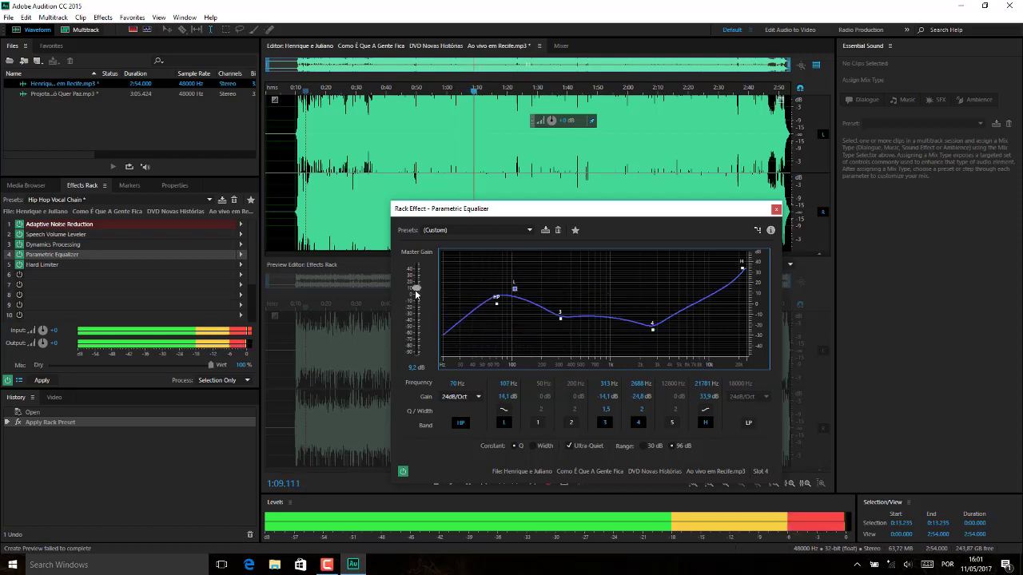
pyautogui.moveTo(415, 289); pyautogui.dragTo(420, 300)
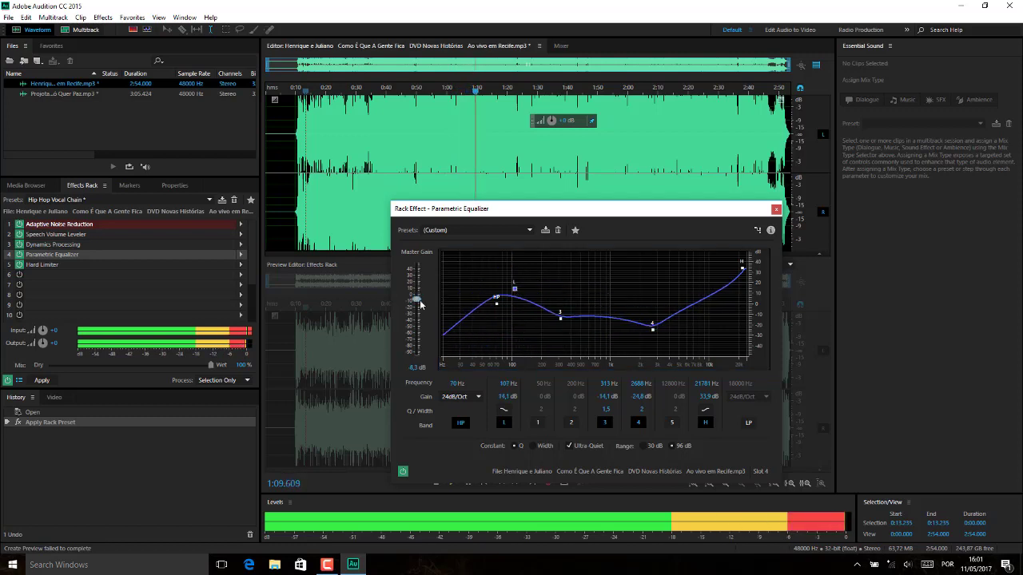
# - Set the high-pass slope to 18dB/Oct and move band 4 to about 2203 Hz at -24.3 dB
pyautogui.click(478, 397)
pyautogui.click(478, 434)
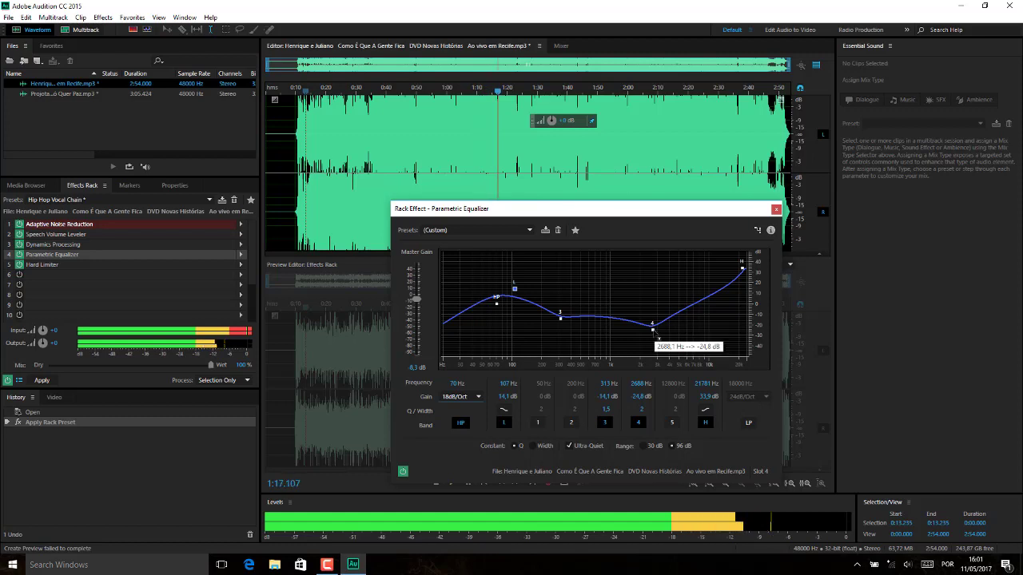
pyautogui.moveTo(653, 329)
pyautogui.mouseDown()
pyautogui.moveTo(655, 338)
pyautogui.moveTo(648, 275)
pyautogui.moveTo(624, 273)
pyautogui.moveTo(660, 340)
pyautogui.moveTo(652, 309)
pyautogui.moveTo(644, 319)
pyautogui.moveTo(655, 340)
pyautogui.moveTo(657, 321)
pyautogui.moveTo(678, 340)
pyautogui.moveTo(668, 270)
pyautogui.moveTo(681, 349)
pyautogui.moveTo(684, 296)
pyautogui.moveTo(655, 274)
pyautogui.moveTo(658, 326)
pyautogui.moveTo(640, 282)
pyautogui.moveTo(645, 331)
pyautogui.mouseUp()
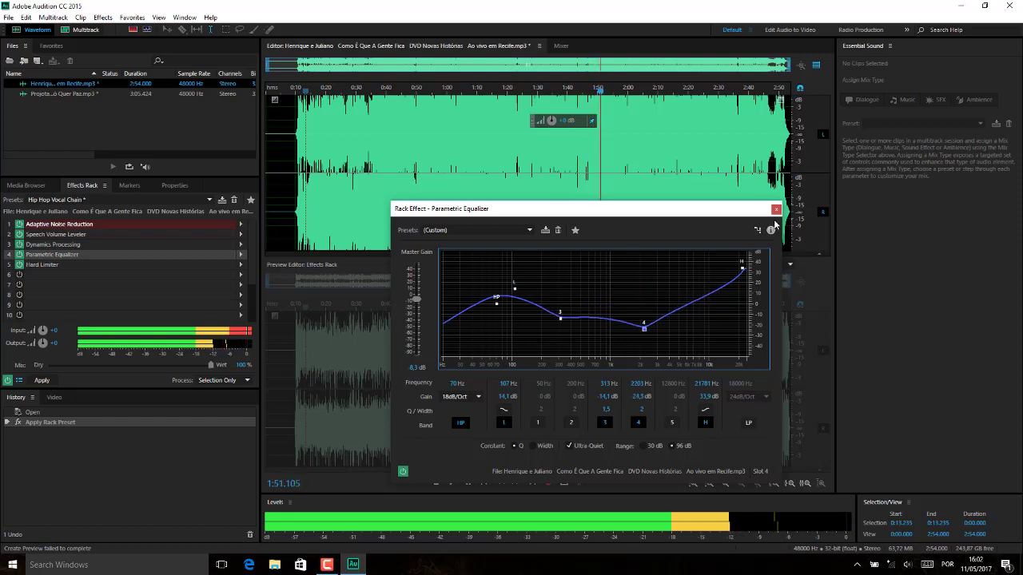
# - Close the Parametric Equalizer settings, stop playback and undo the Hip Hop Vocal Chain preset
pyautogui.click(775, 210)
pyautogui.press('space')
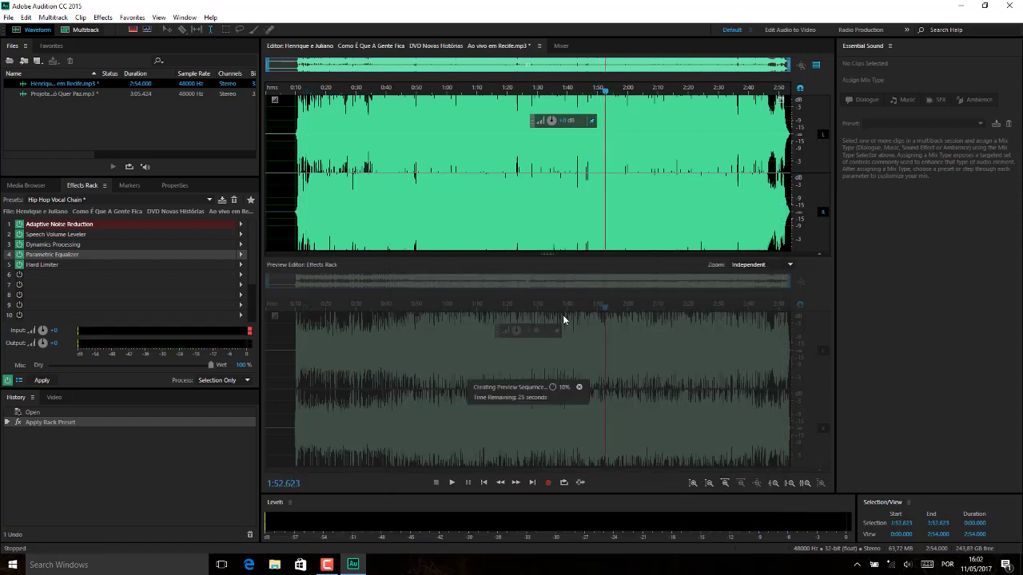
pyautogui.hotkey('ctrl', 'z')
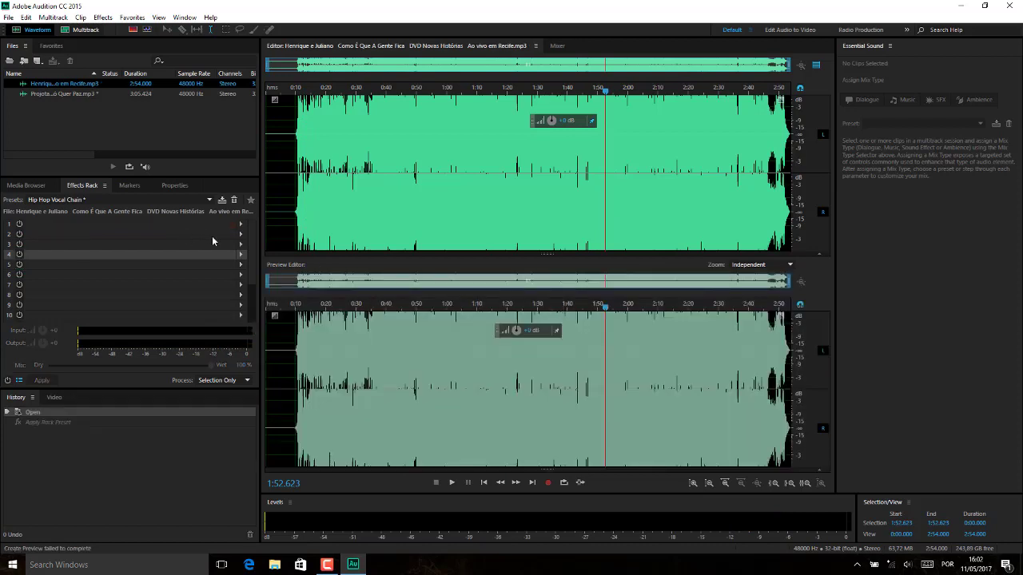
# - Play the original song briefly from 0:20 without applying another preset
pyautogui.click(210, 199)
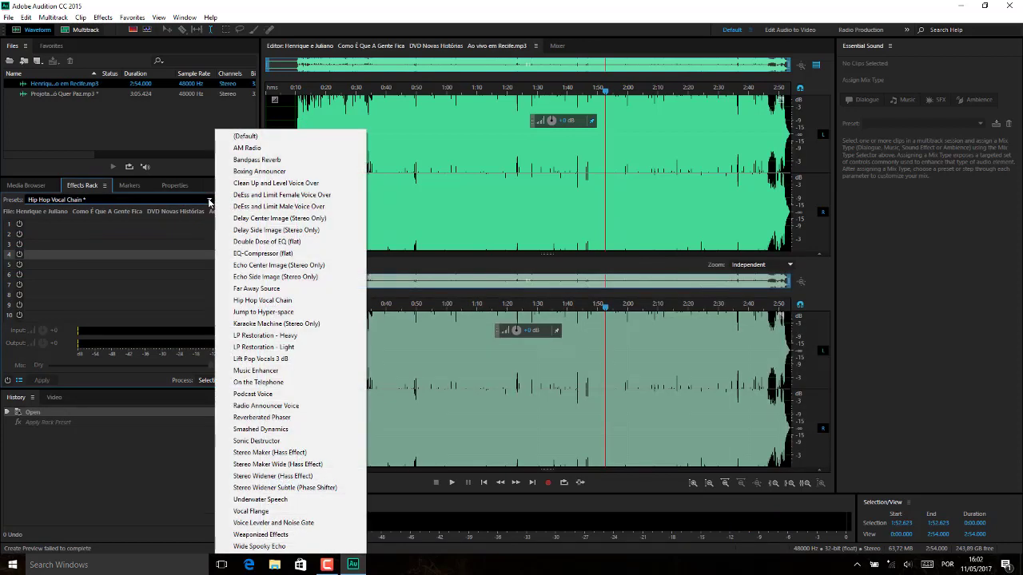
pyautogui.click(207, 199)
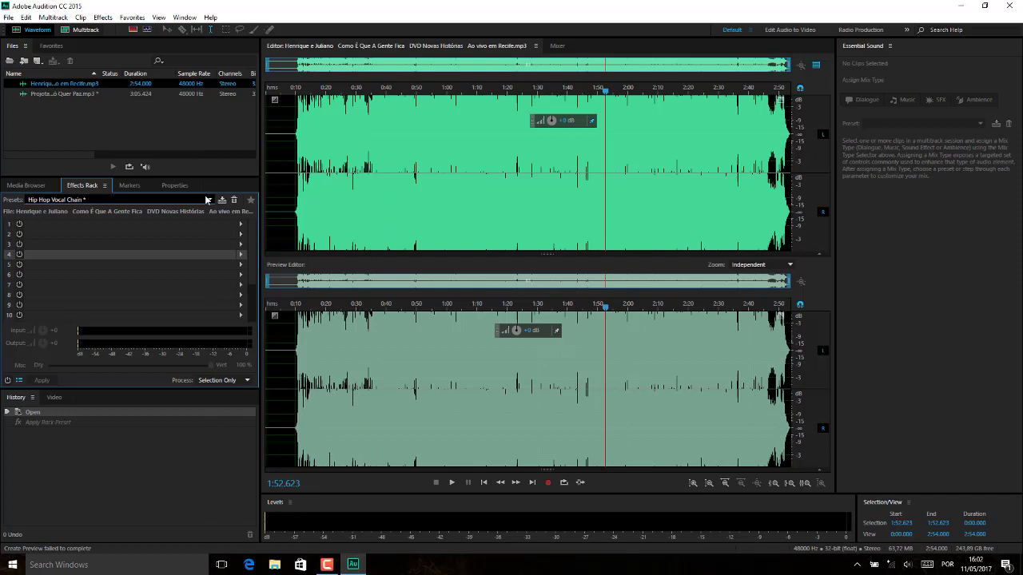
pyautogui.click(324, 242)
pyautogui.press('space')
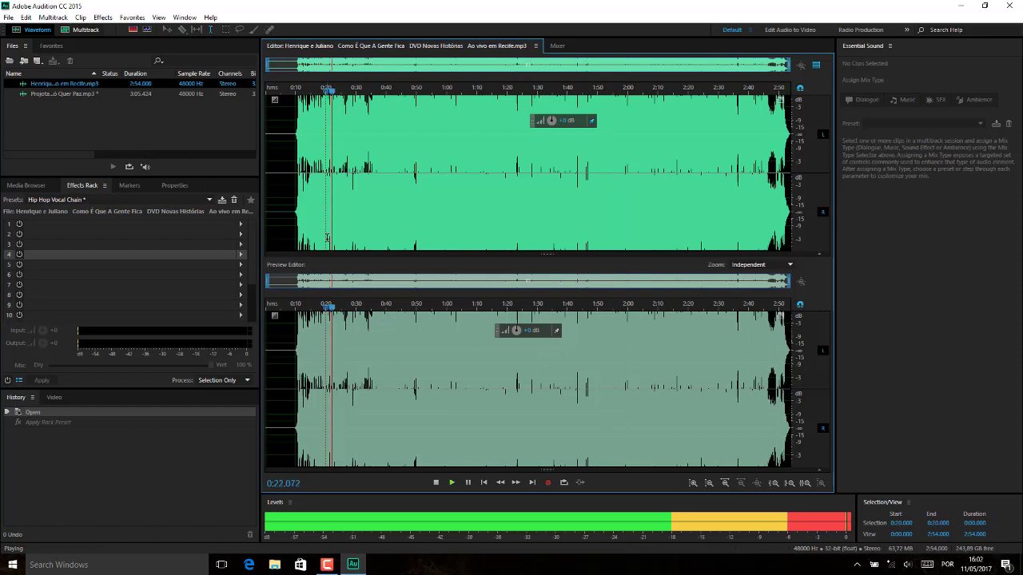
pyautogui.press('space')
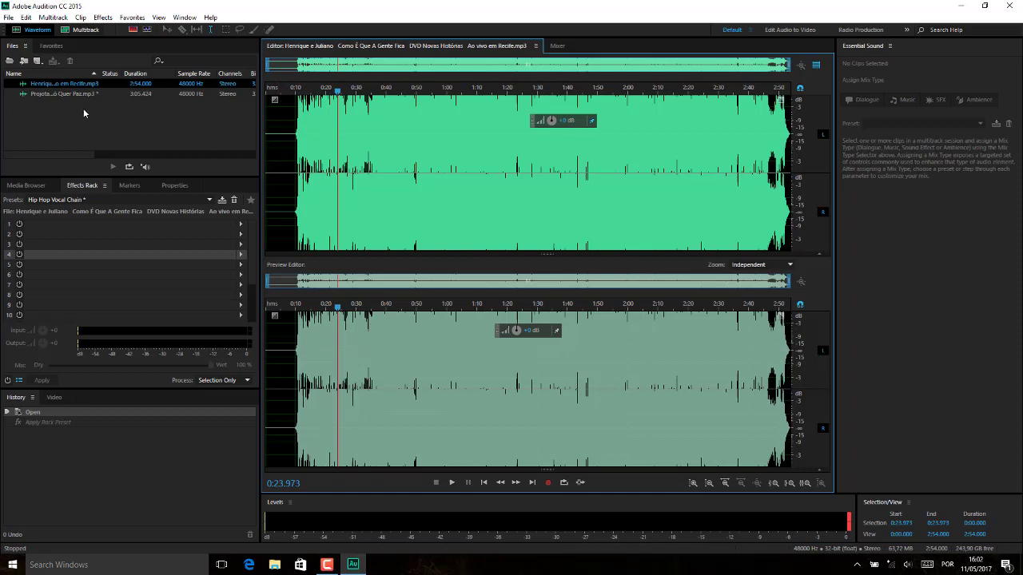
# - Close the Henrique e Juliano song file and briefly play the Projota song from about 0:16.2
pyautogui.click(77, 84)
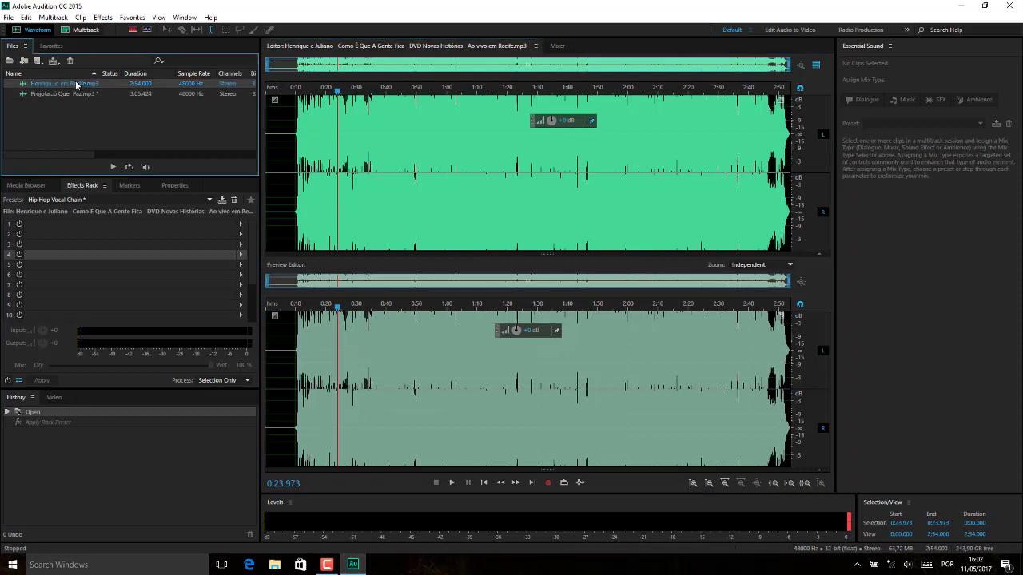
pyautogui.hotkey('ctrl', 'w')
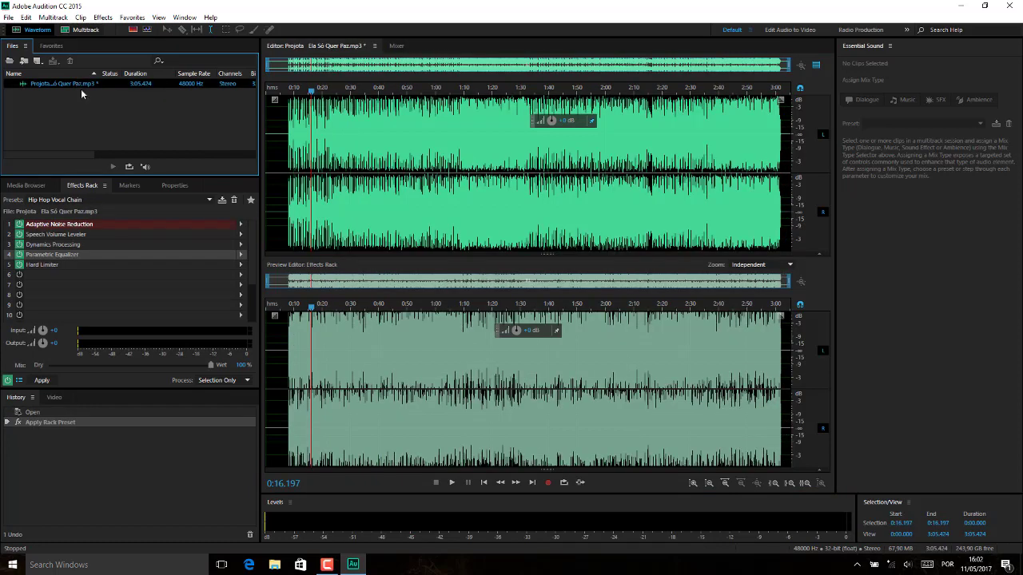
pyautogui.click(309, 205)
pyautogui.press('space')
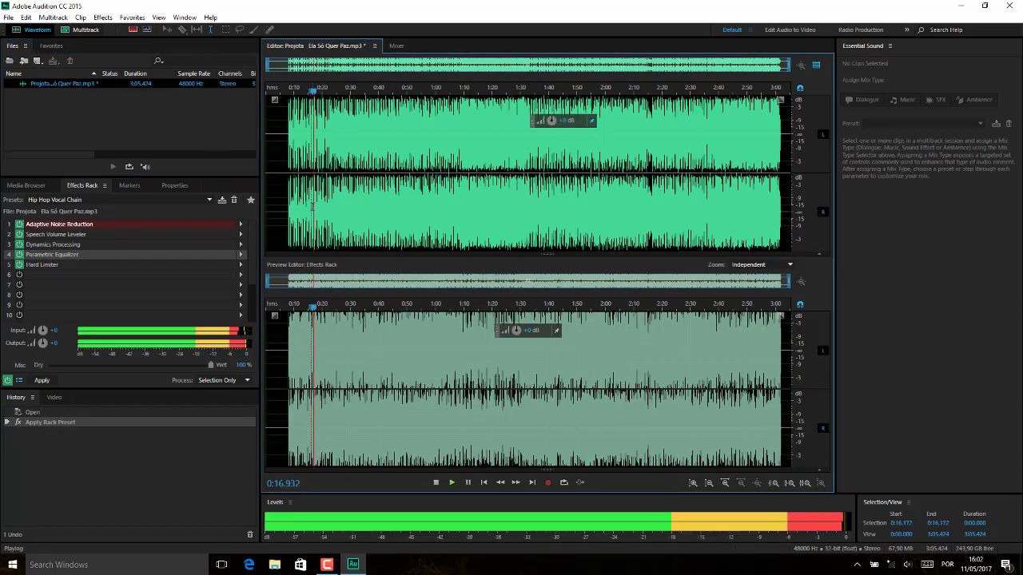
pyautogui.press('space')
# - Close the Projota song file without saving its changes
pyautogui.click(55, 83)
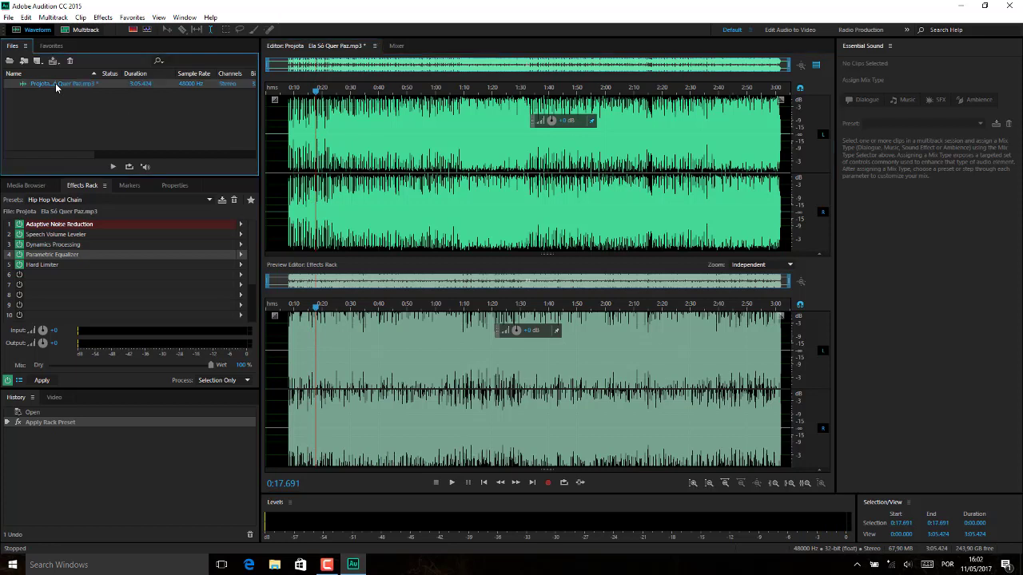
pyautogui.hotkey('ctrl', 'w')
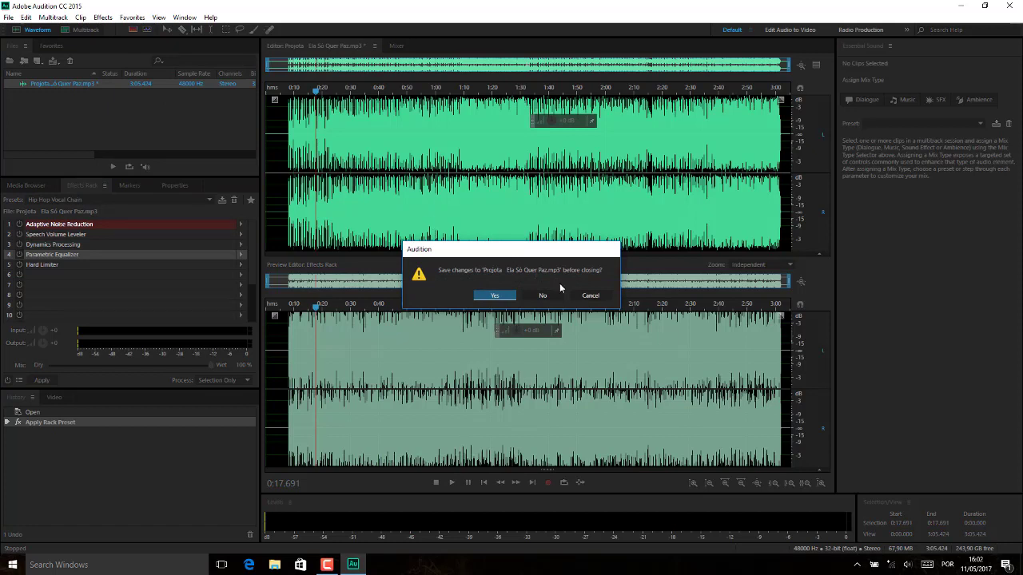
pyautogui.click(543, 296)
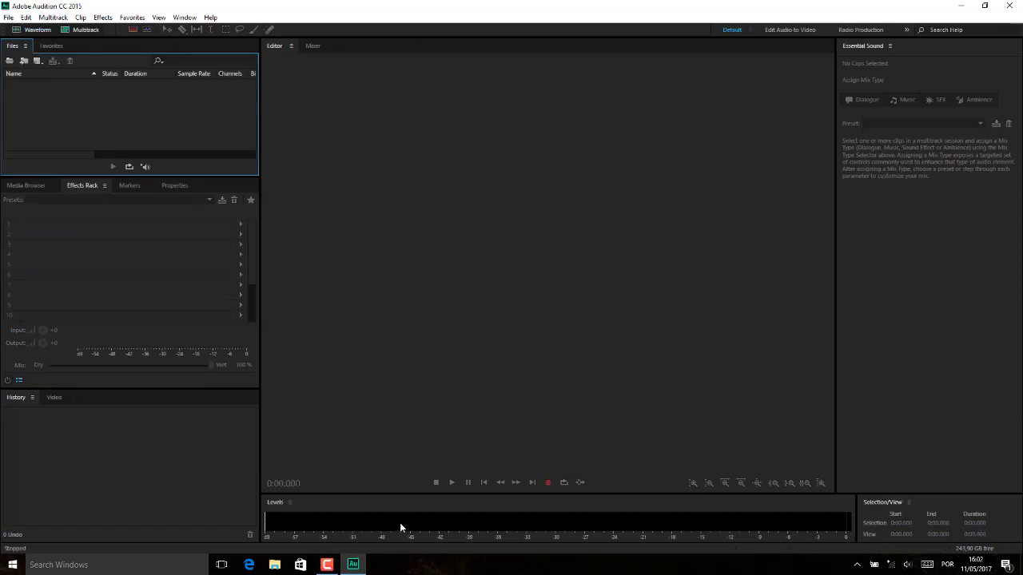